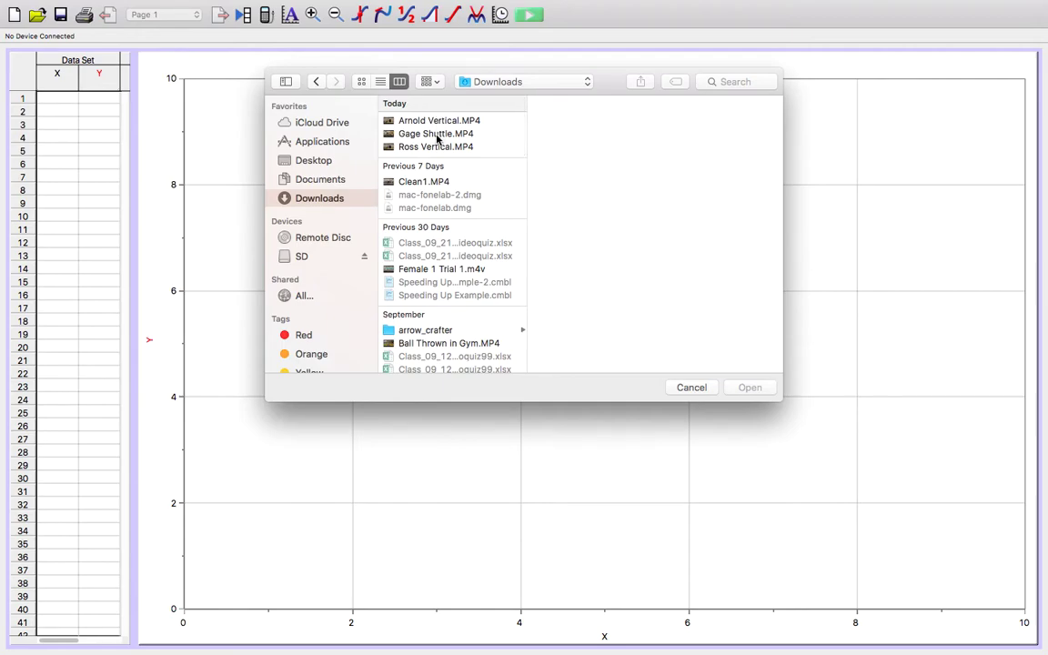
Choose the Gage Shuttle.MP4 video in Downloads to insert as a movie.
click(437, 134)
Insert the video, drag it up and left over the graph, and enable video analysis.
key(Return)
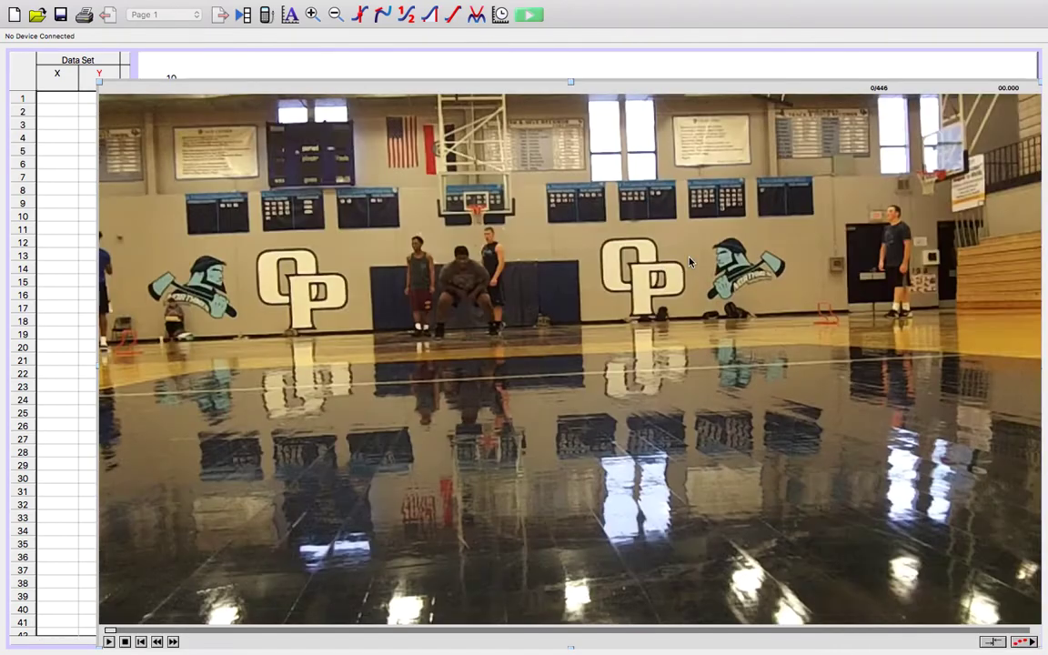
drag(566, 302, 537, 262)
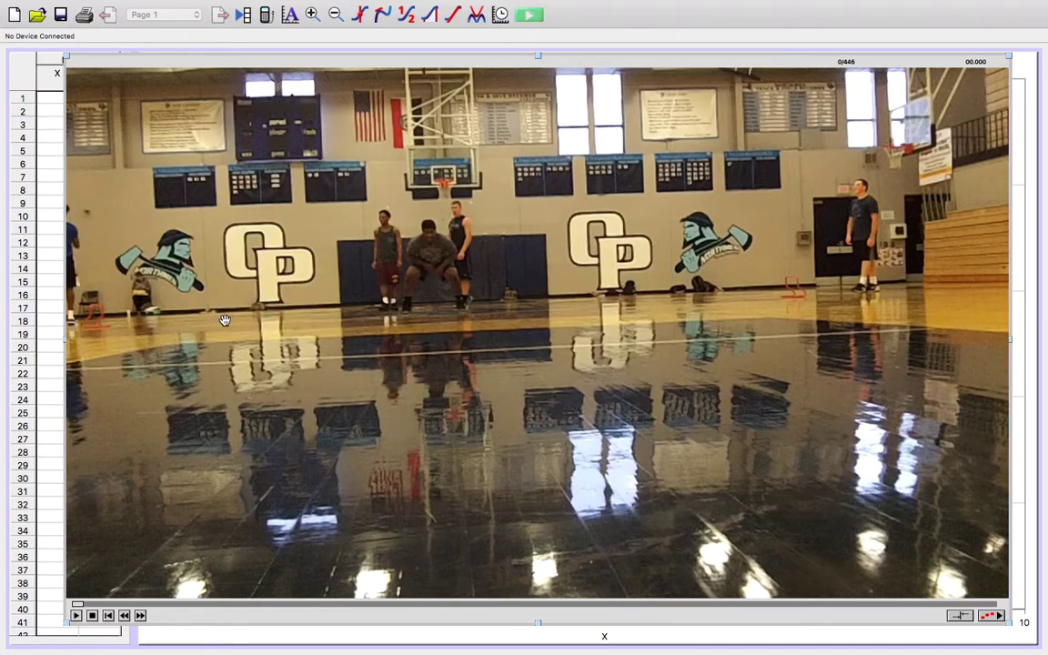
click(991, 616)
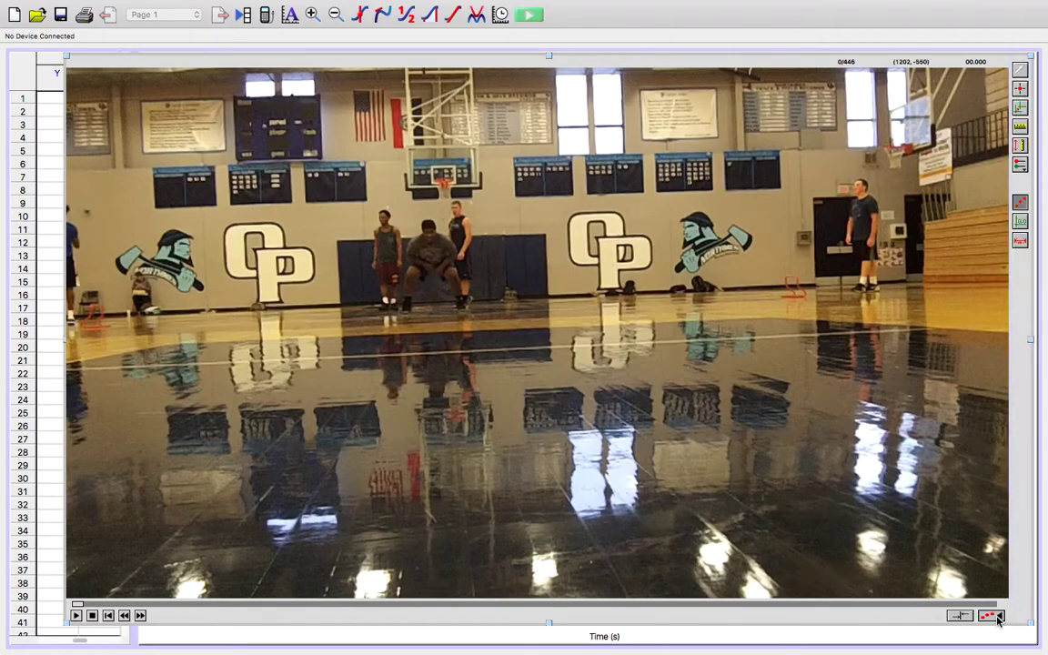
Draw a scale line between the court cones and set its length to 10 yd.
click(1020, 128)
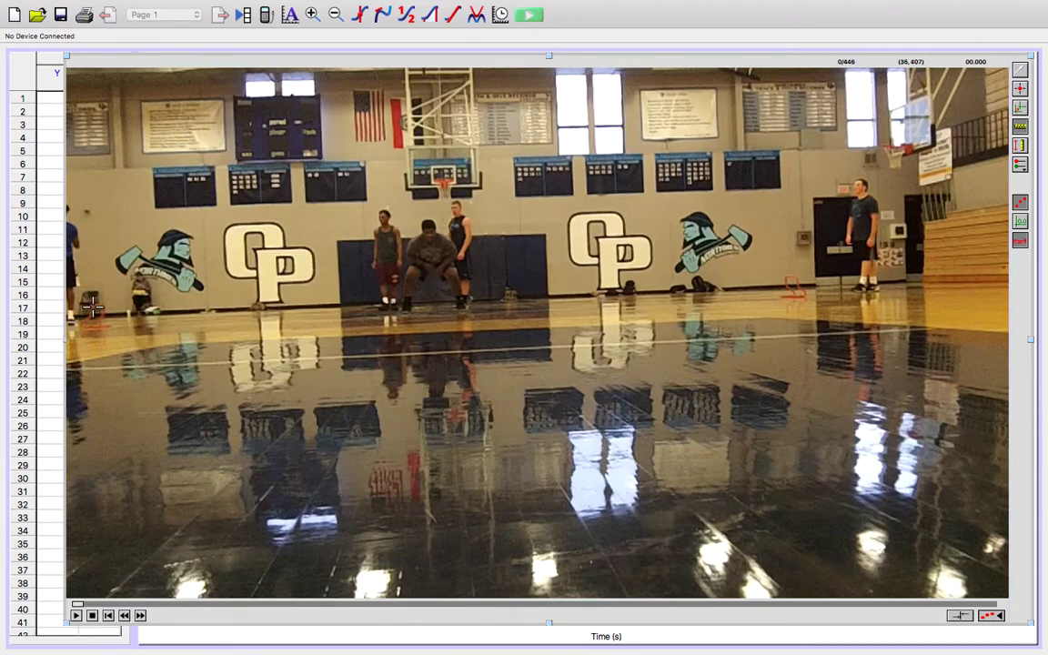
drag(94, 306, 791, 282)
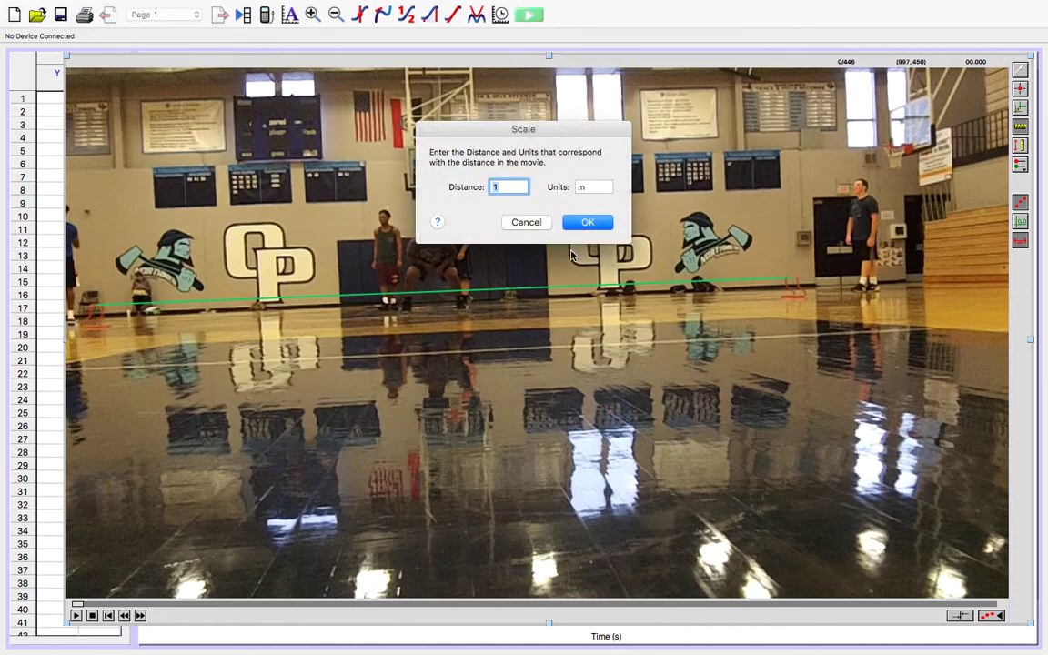
click(596, 187)
key(BackSpace)
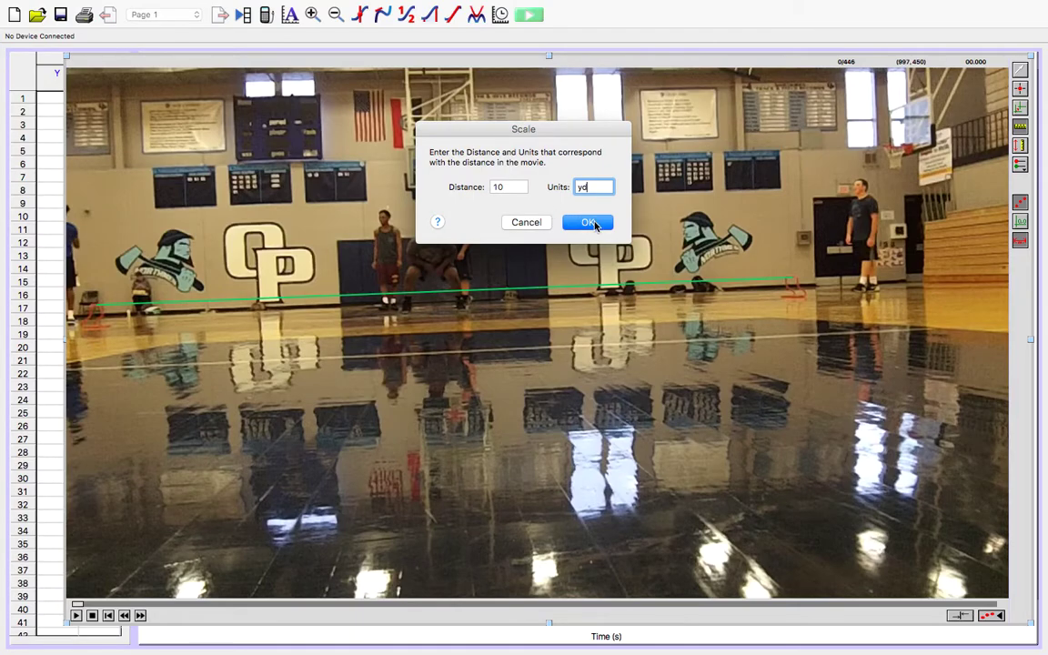
click(592, 222)
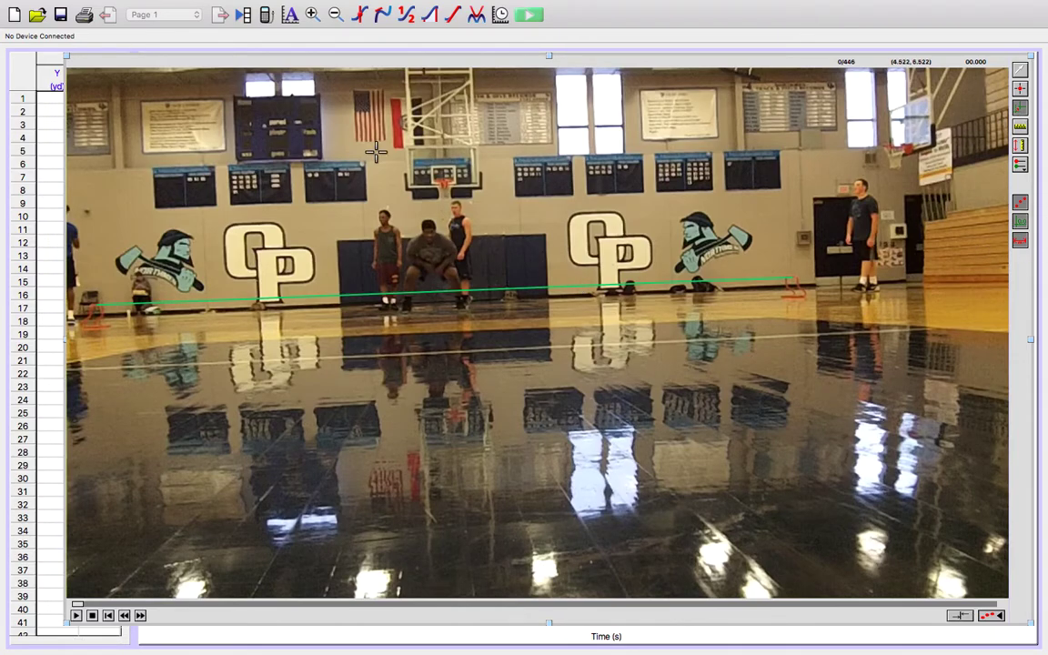
Place the origin on the centre player under the basket and cue the movie to frame 40.
click(429, 235)
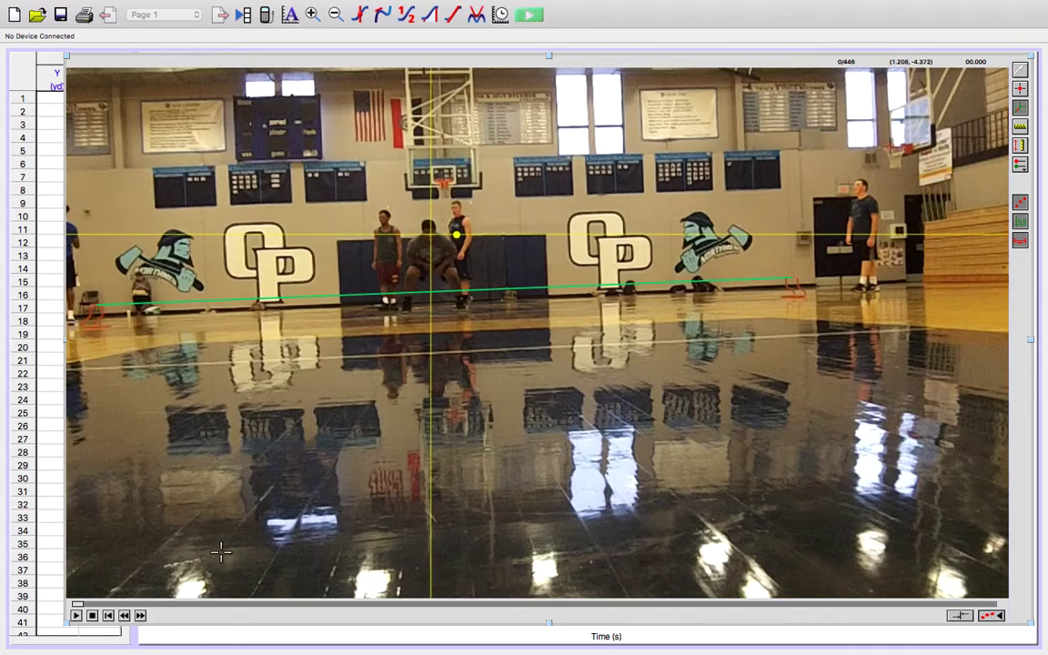
click(202, 606)
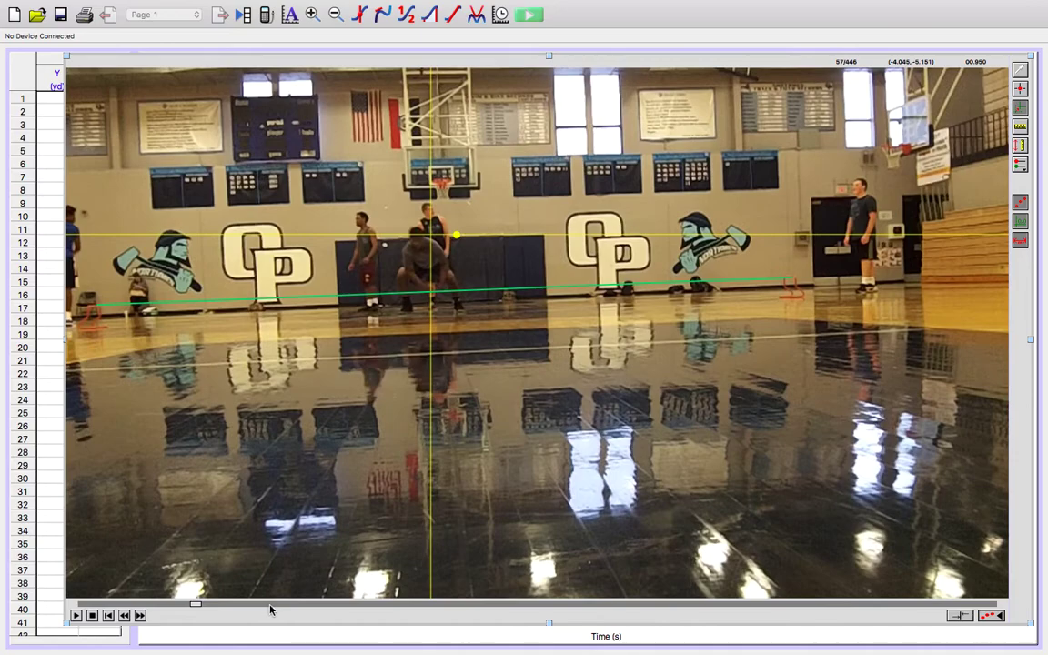
click(183, 606)
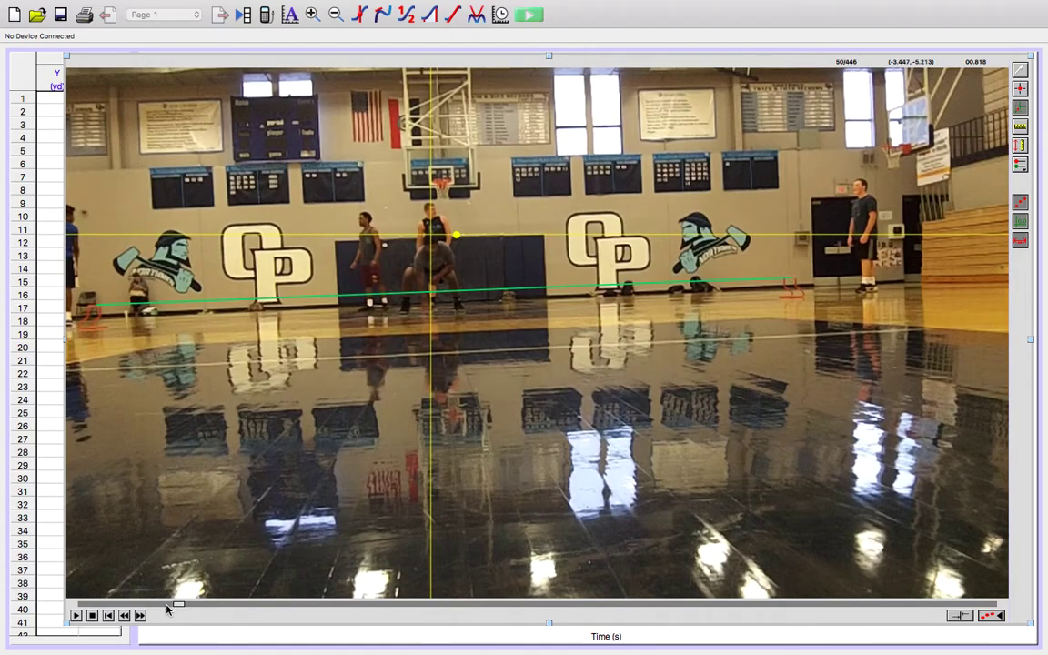
click(167, 606)
key(Left)
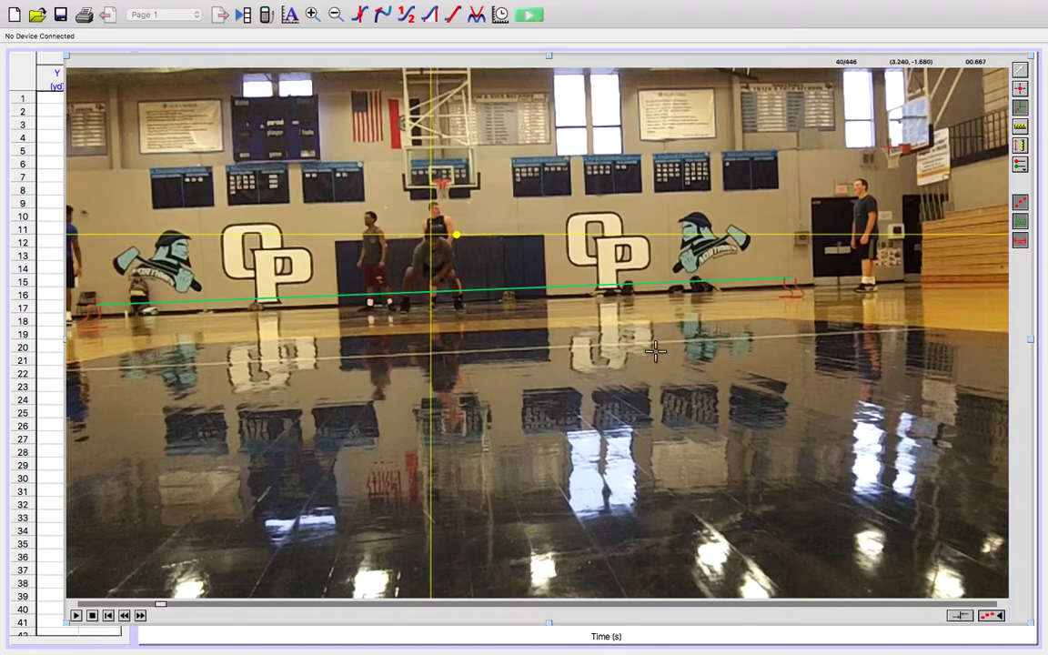
click(1020, 88)
right_click(613, 188)
Make the first tracked point define time zero and advance 3 frames per added point.
click(674, 198)
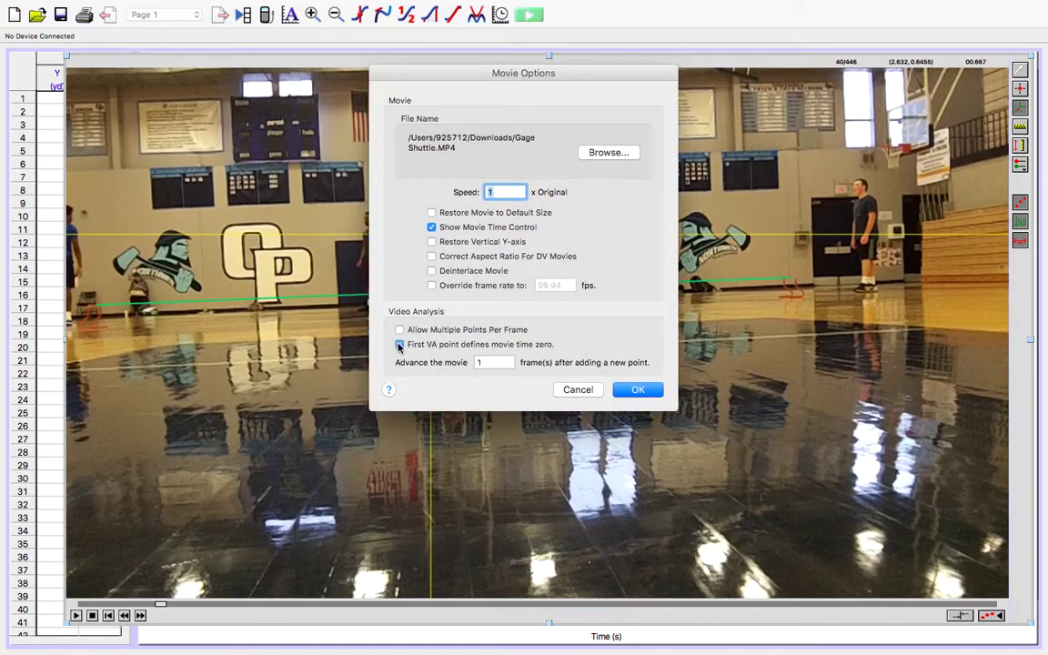
click(489, 362)
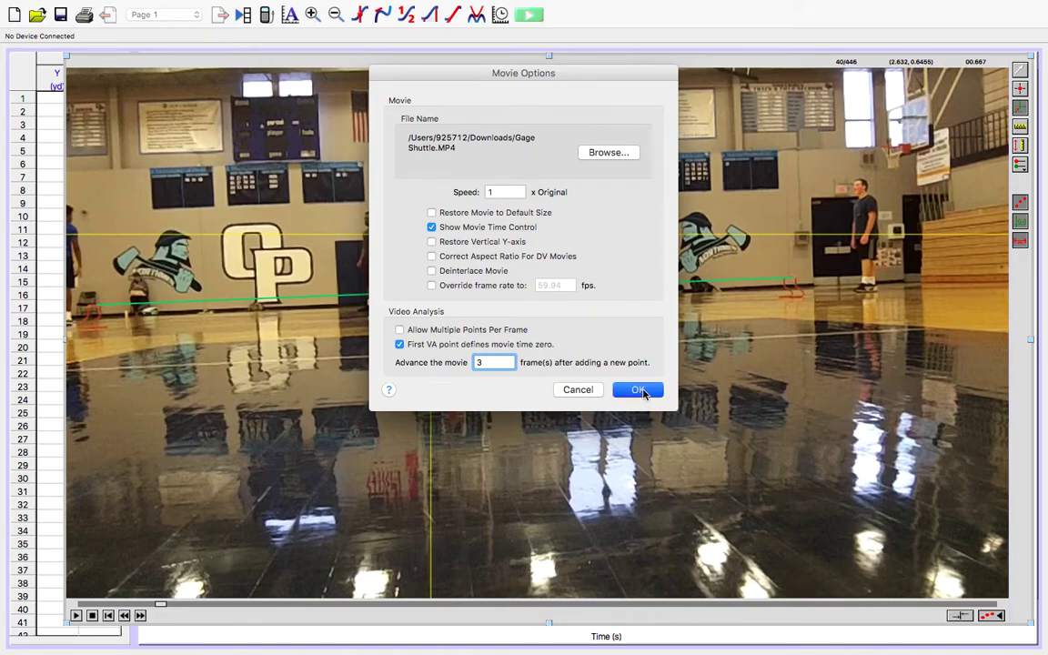
click(639, 390)
click(1020, 88)
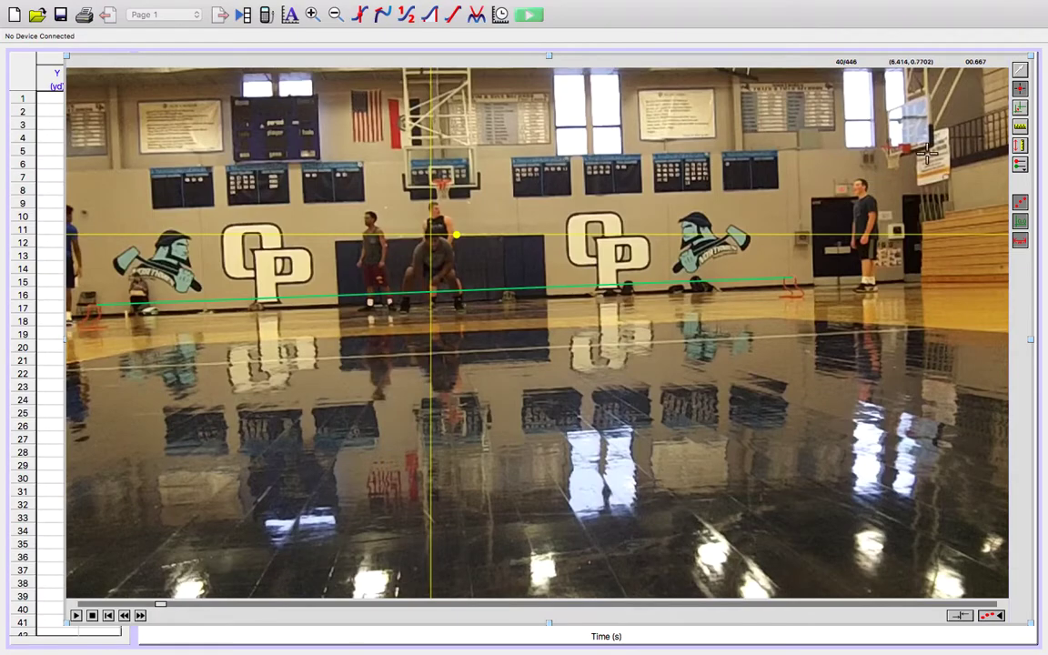
Step the movie forward nine frames to the start of the run.
click(141, 617)
click(141, 616)
click(141, 616)
click(141, 617)
click(141, 616)
click(141, 616)
click(141, 617)
click(141, 616)
click(141, 616)
click(141, 617)
click(141, 616)
click(141, 617)
click(141, 616)
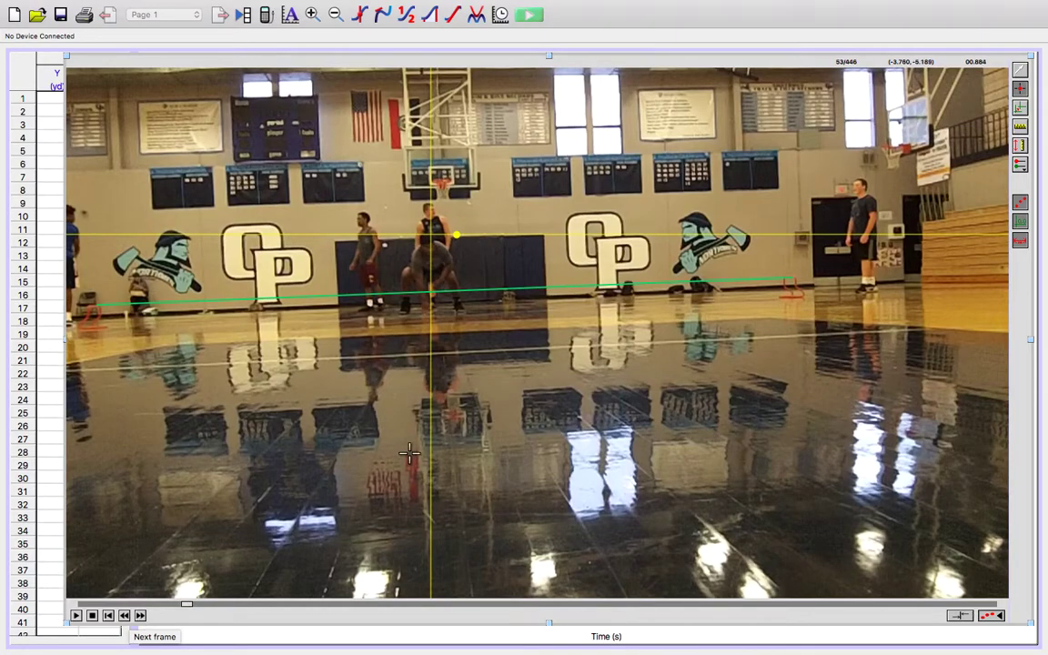
Mark the runner's head in each frame as they run left toward the near cone.
click(427, 244)
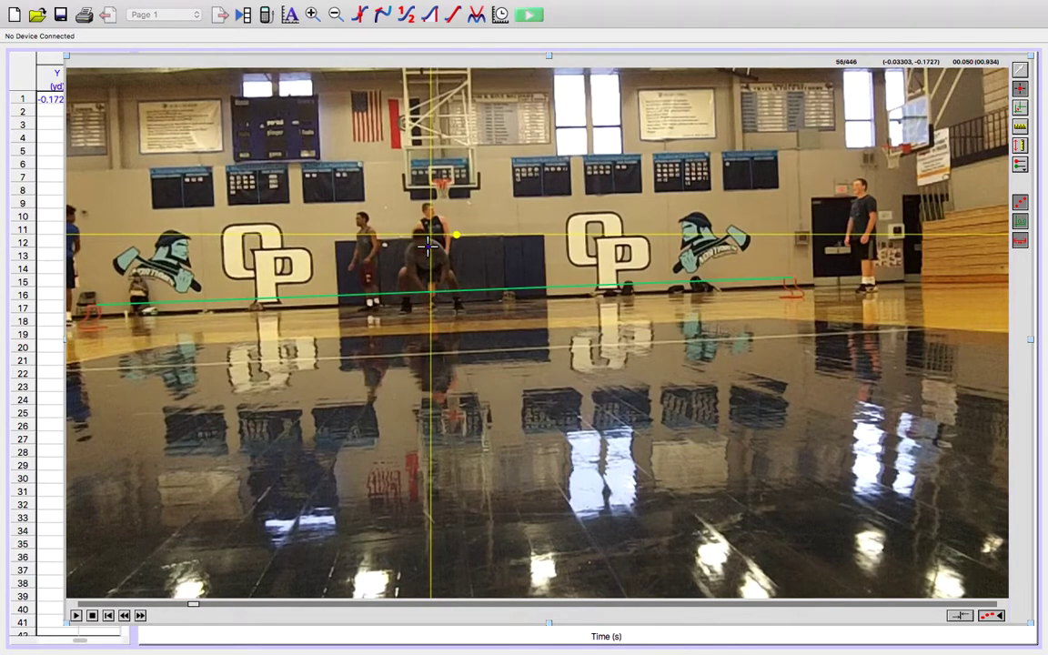
click(418, 244)
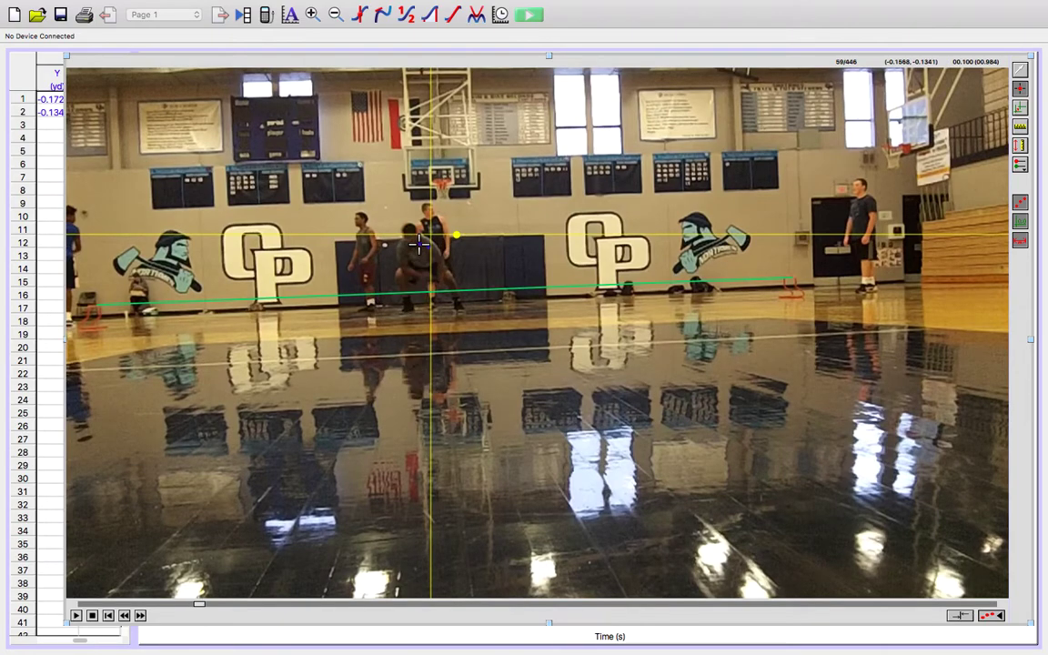
click(406, 238)
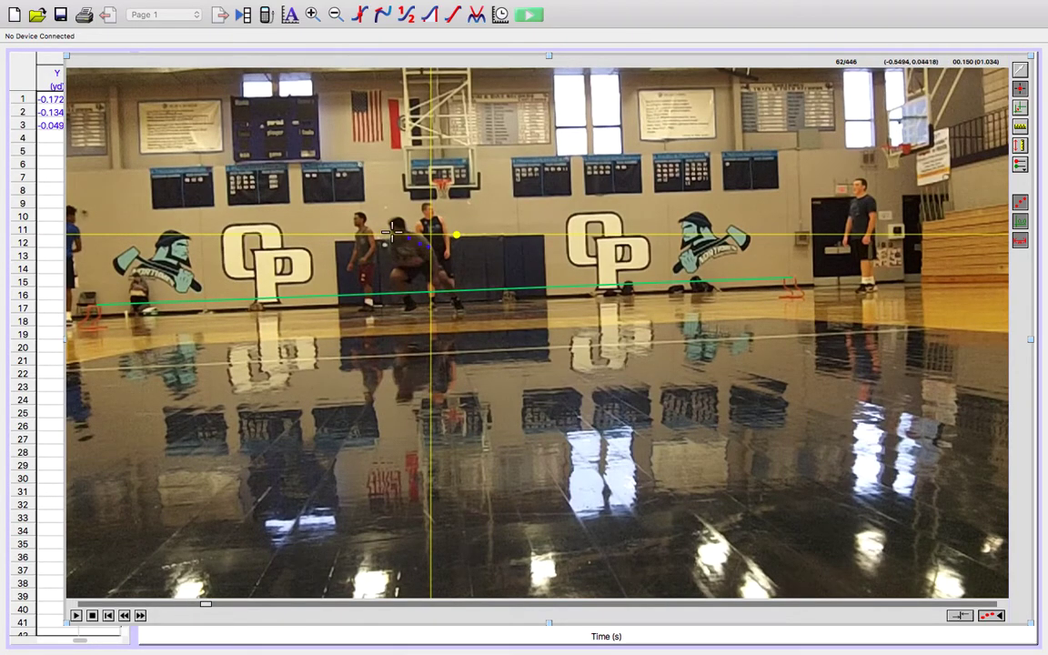
click(381, 232)
click(380, 225)
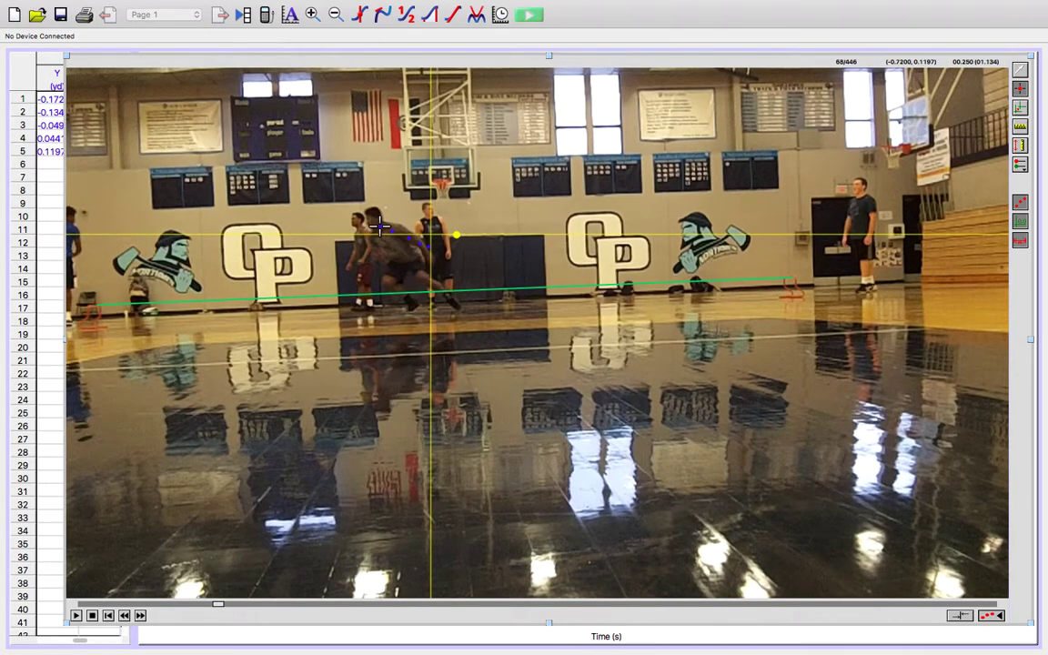
click(362, 221)
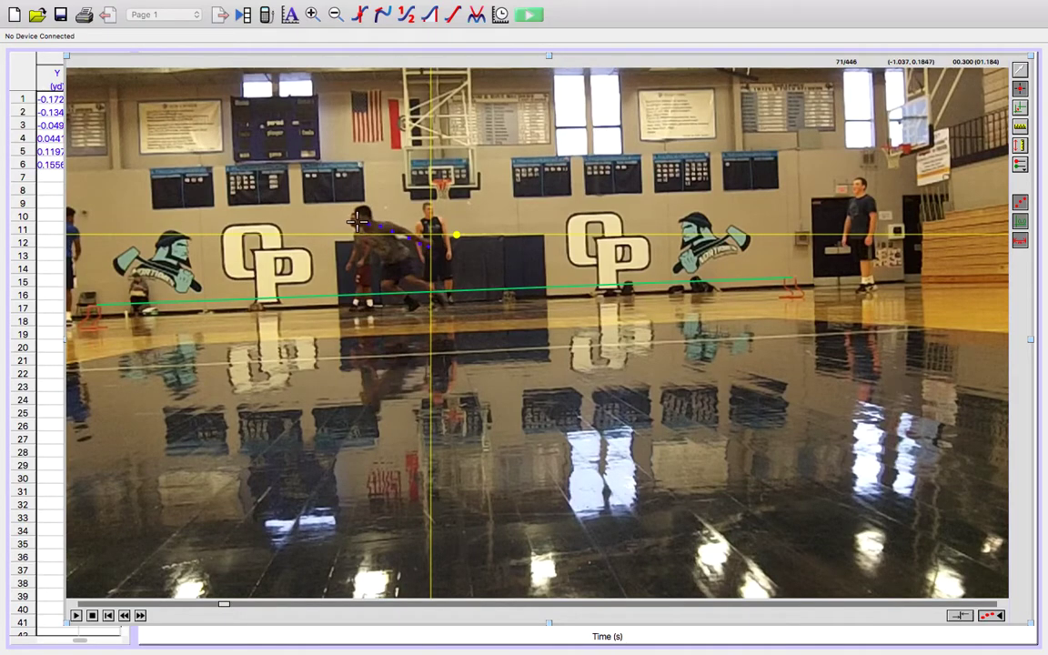
click(356, 221)
click(348, 221)
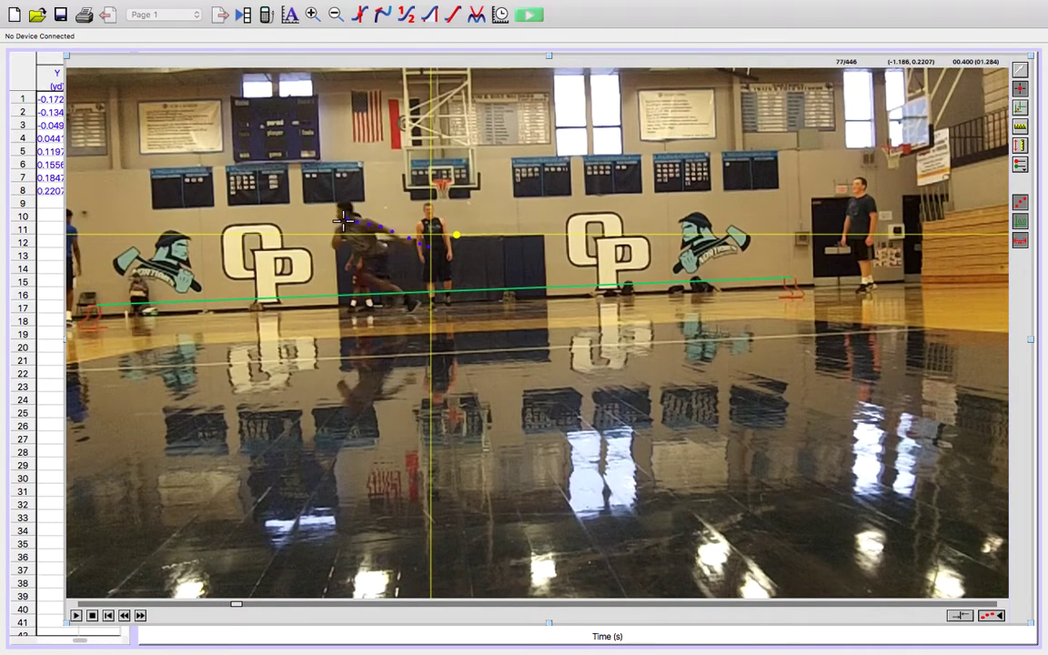
click(328, 215)
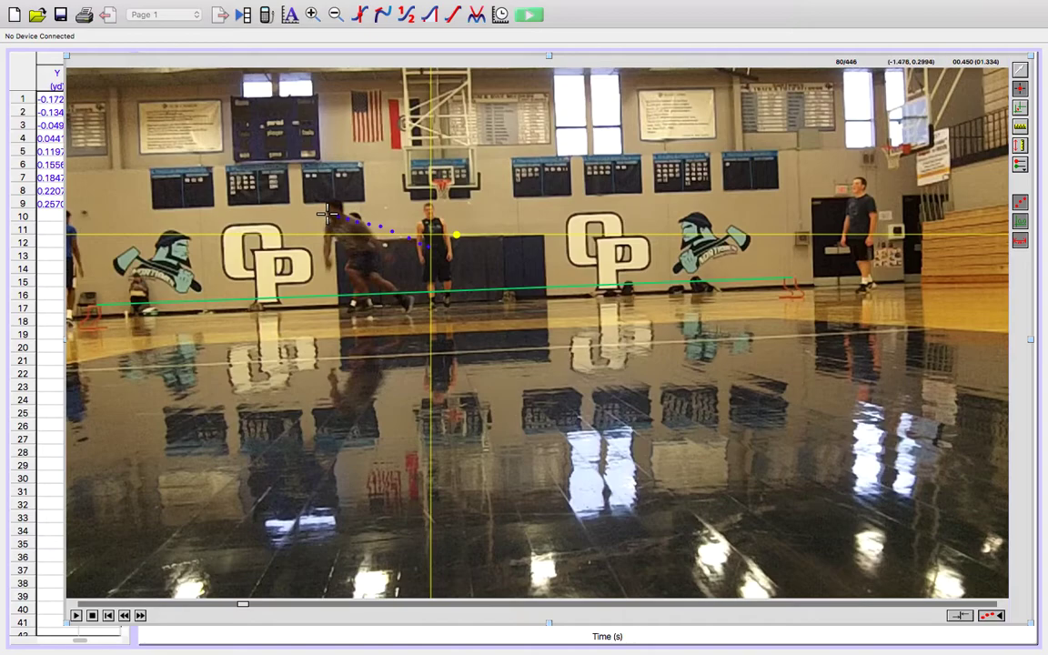
click(327, 214)
click(315, 213)
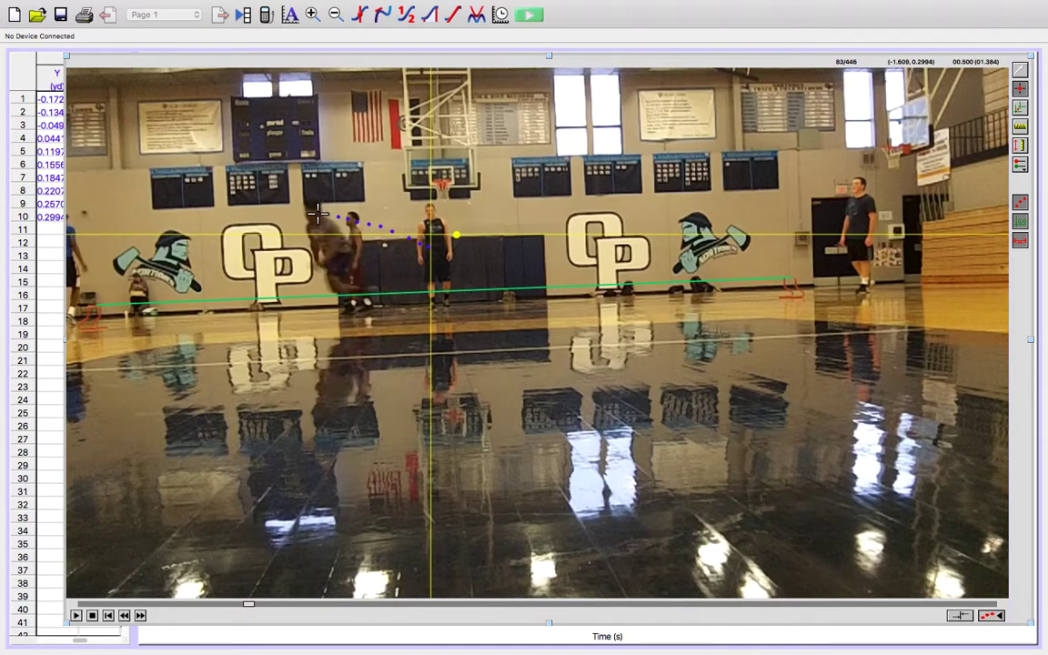
click(307, 215)
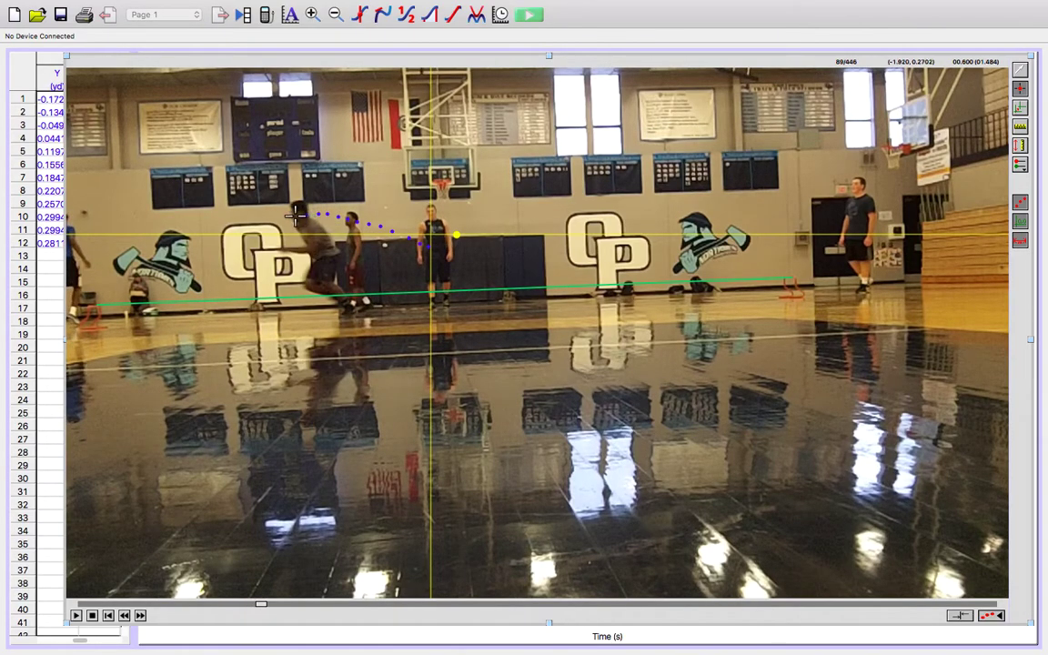
click(291, 215)
click(277, 214)
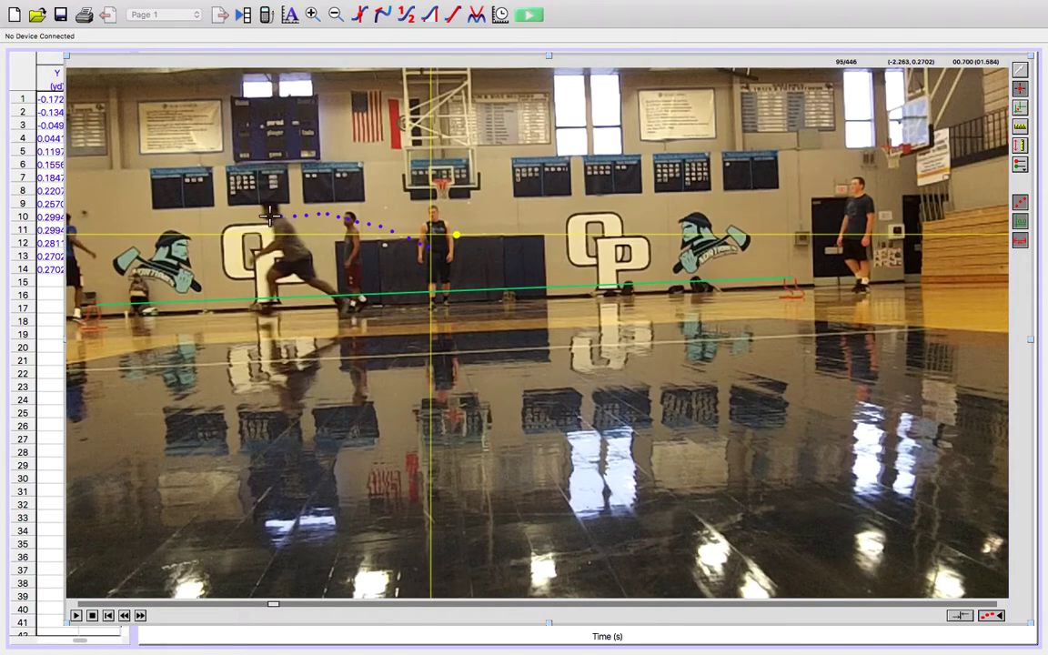
click(260, 215)
click(248, 215)
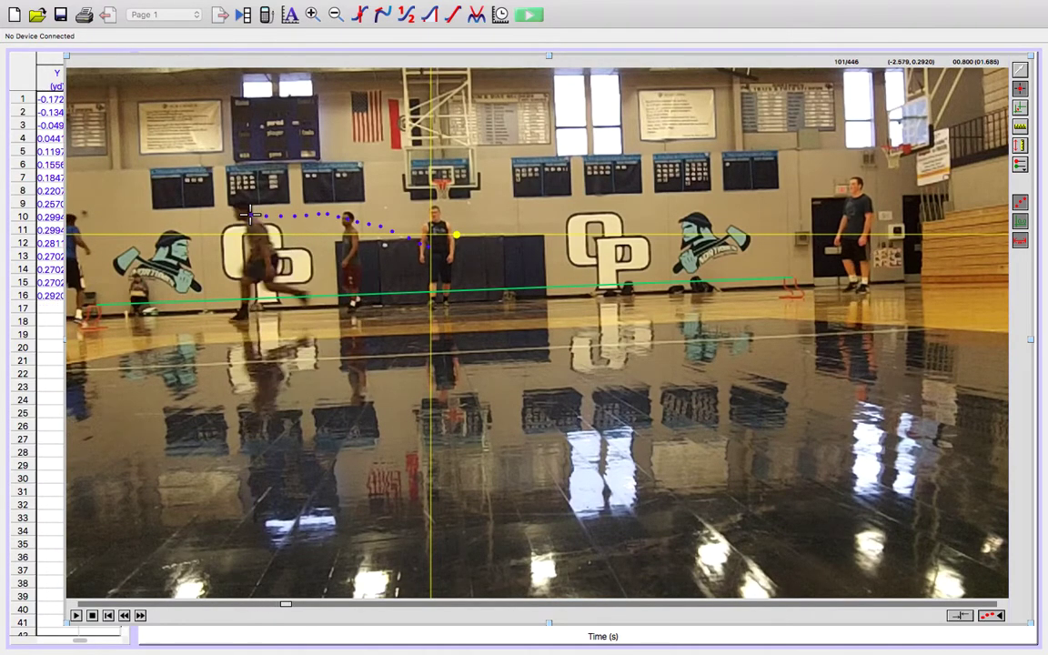
click(235, 214)
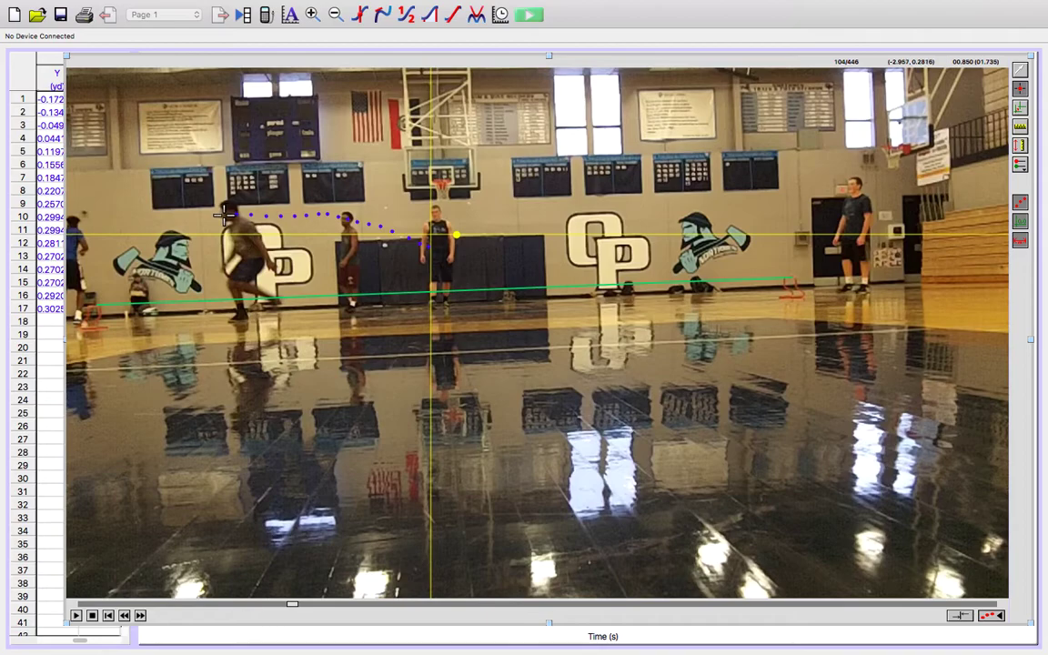
click(224, 215)
click(211, 216)
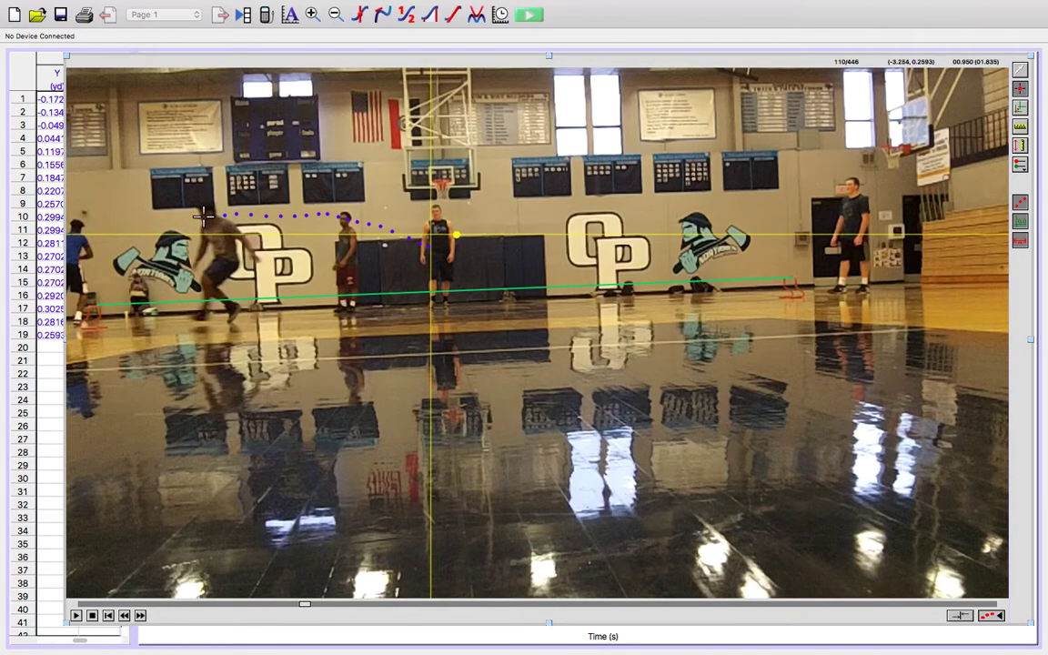
click(195, 216)
click(187, 219)
click(179, 222)
click(168, 228)
click(157, 235)
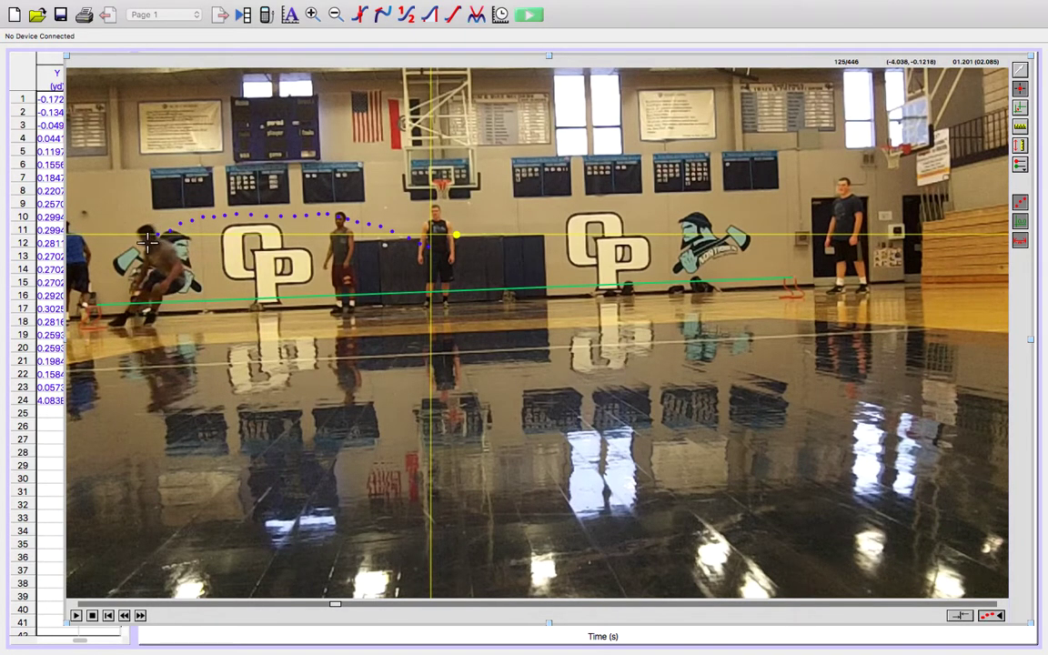
click(142, 244)
Track the runner's head through the crouch and turnaround at the left end.
click(128, 258)
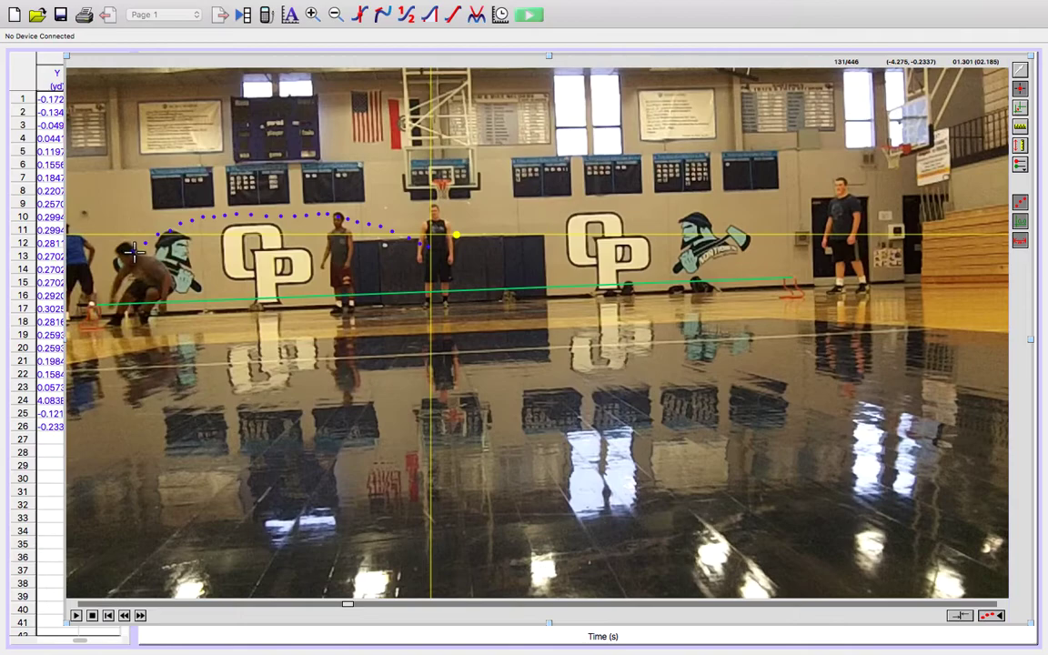
click(125, 264)
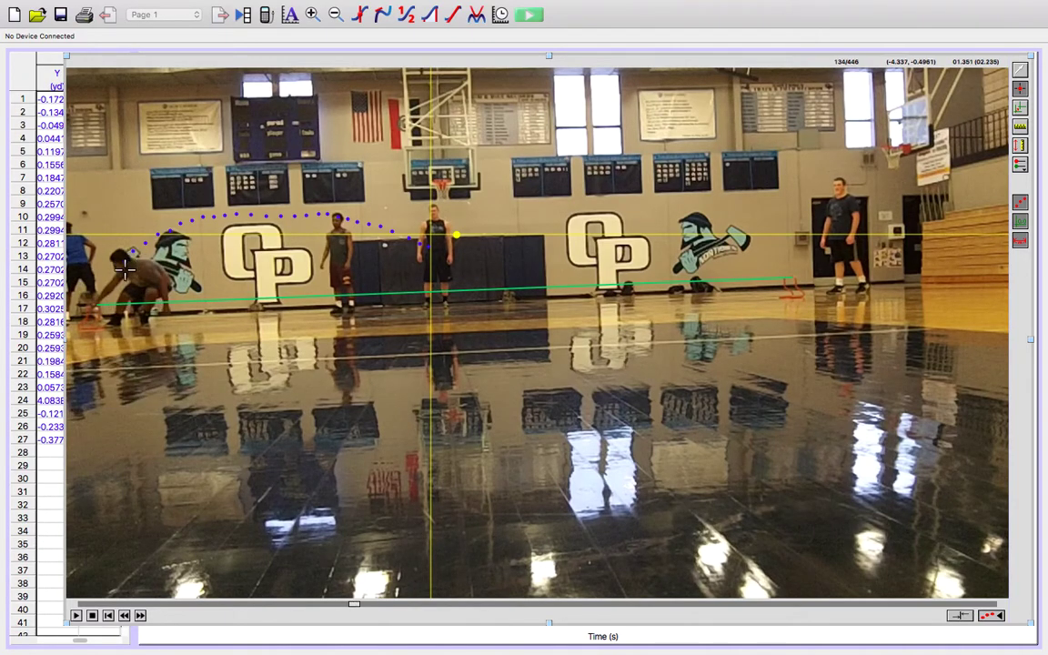
click(119, 267)
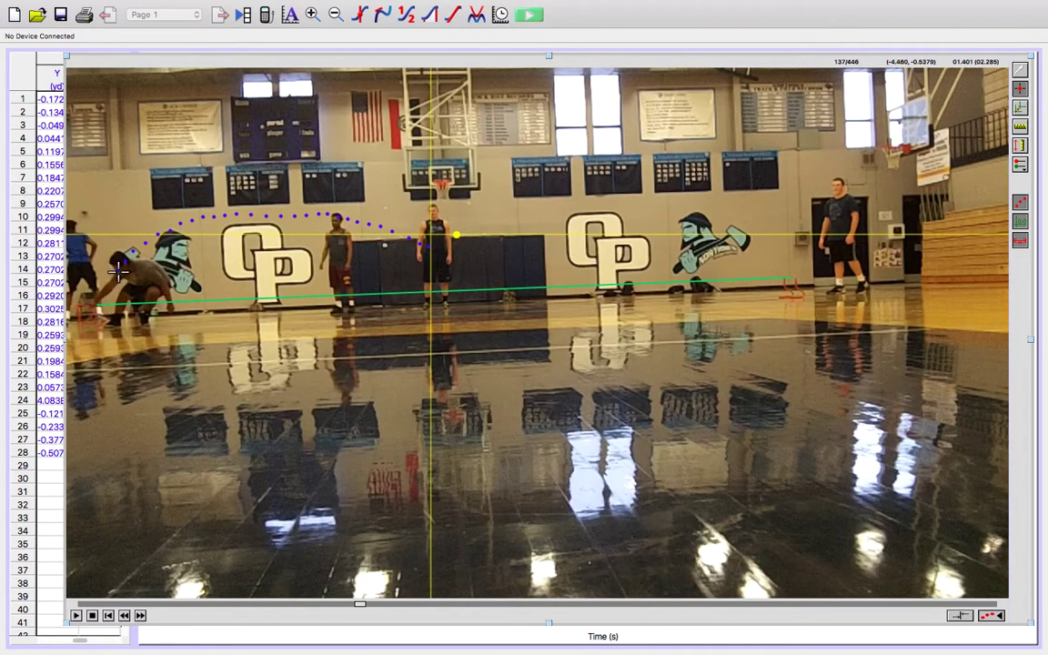
click(120, 269)
click(123, 264)
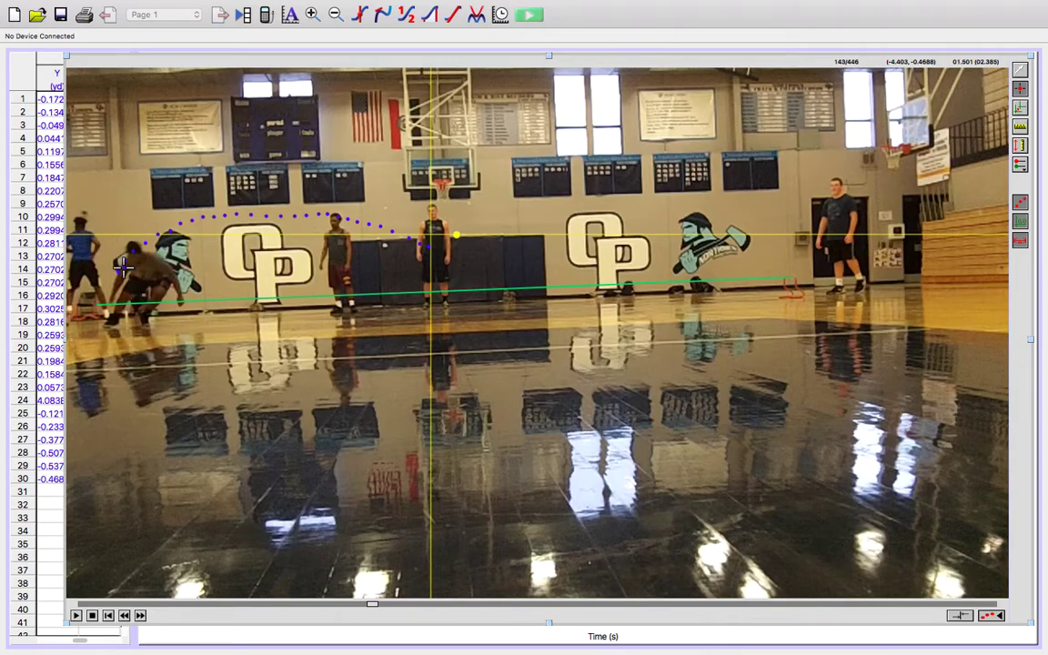
click(135, 258)
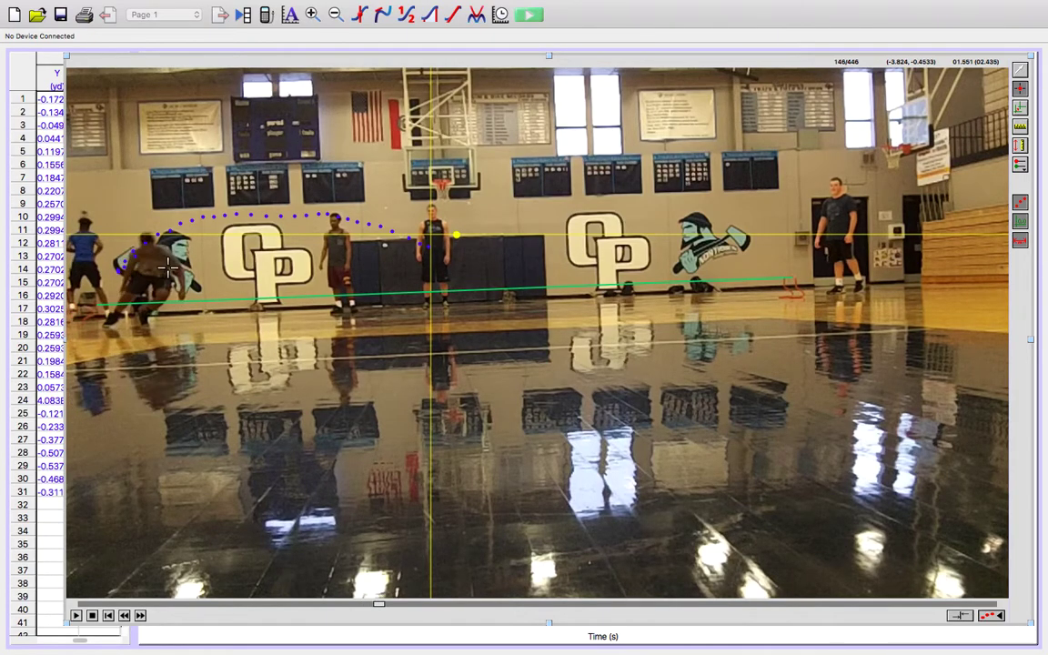
click(150, 245)
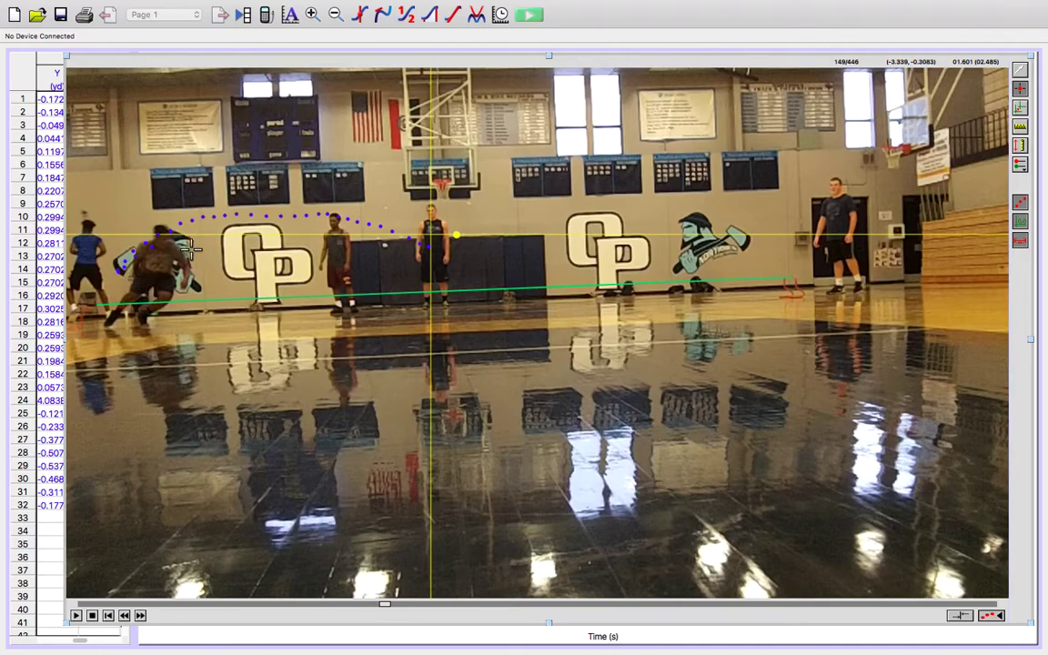
click(171, 232)
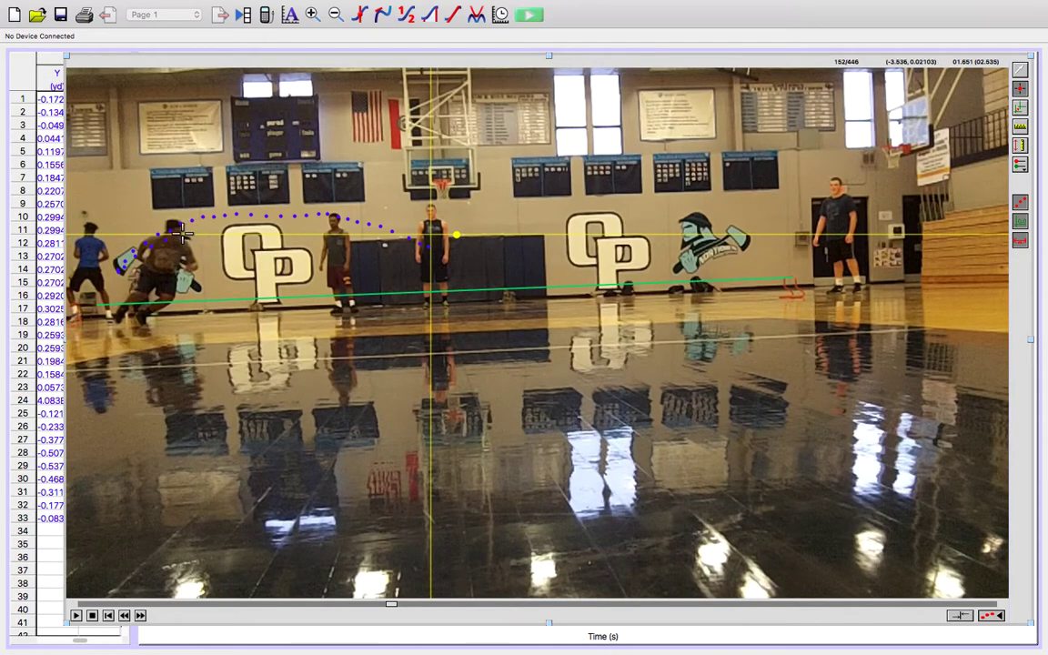
Mark the runner's head as they sprint right past the first OP logo to court centre.
click(195, 234)
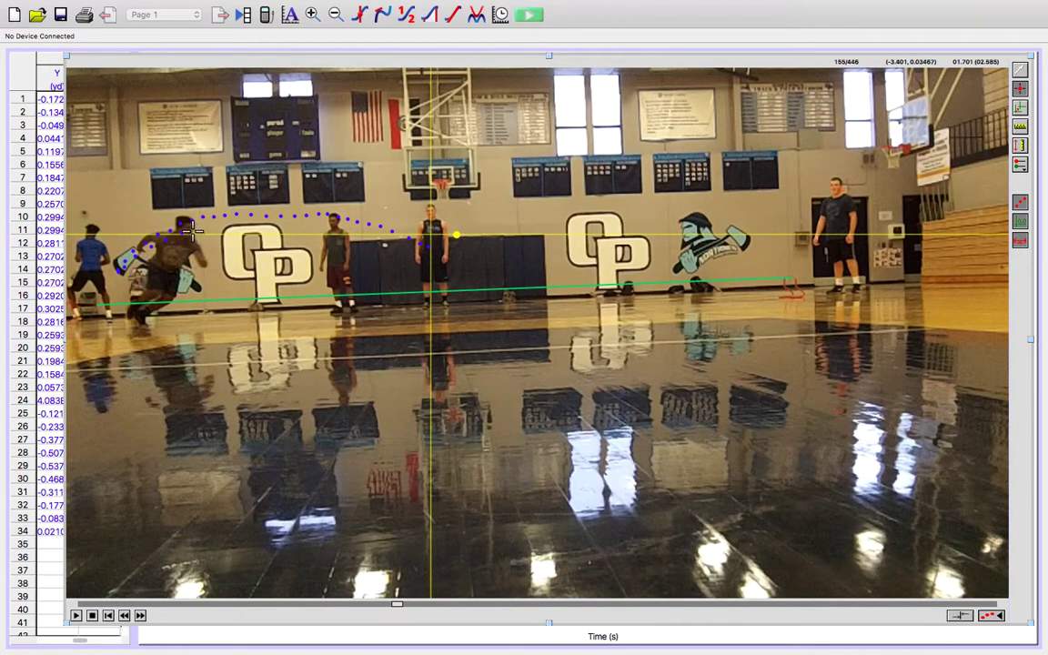
click(200, 226)
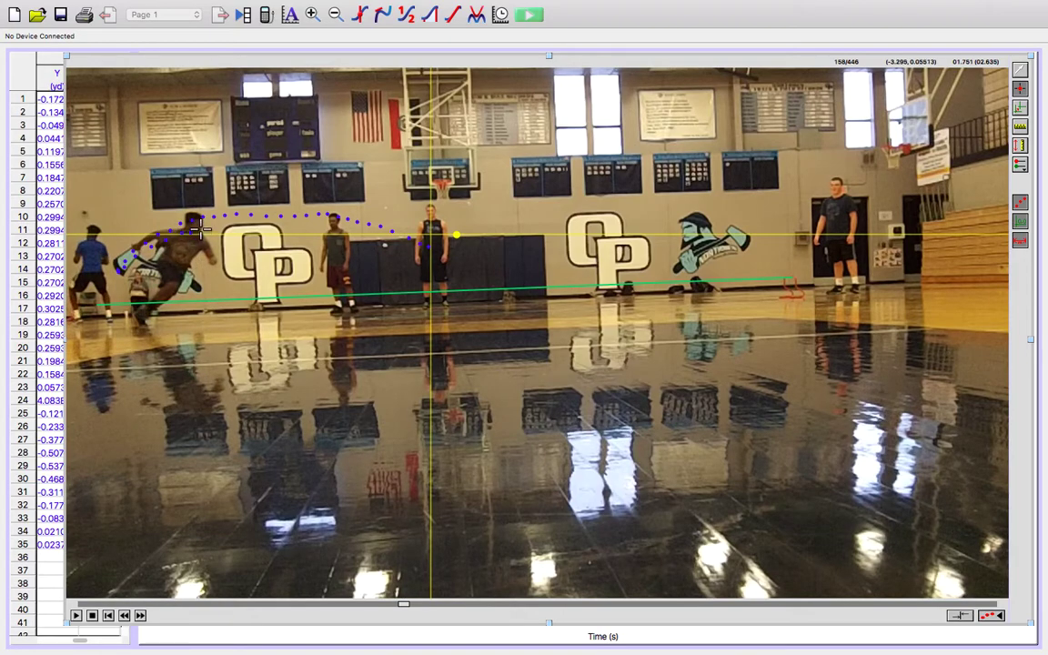
click(214, 223)
click(221, 221)
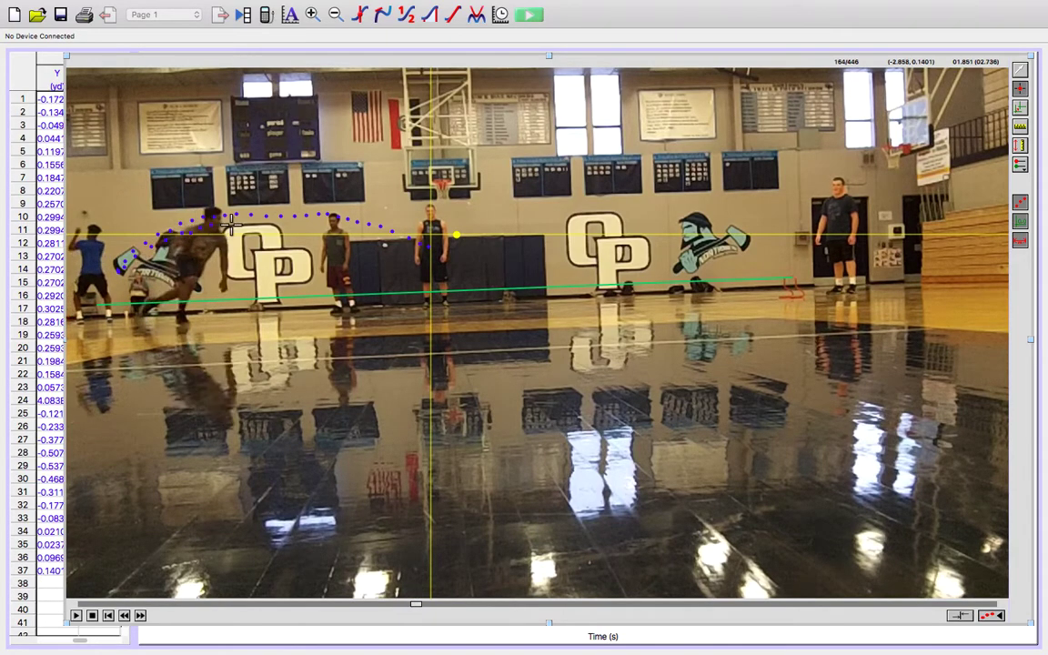
click(232, 218)
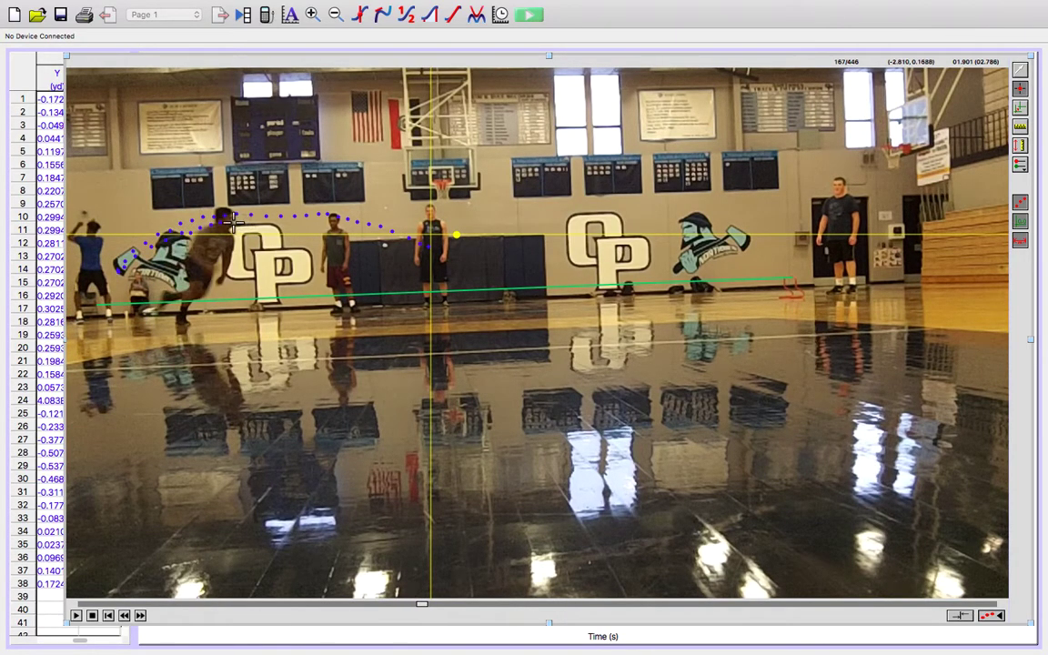
click(263, 219)
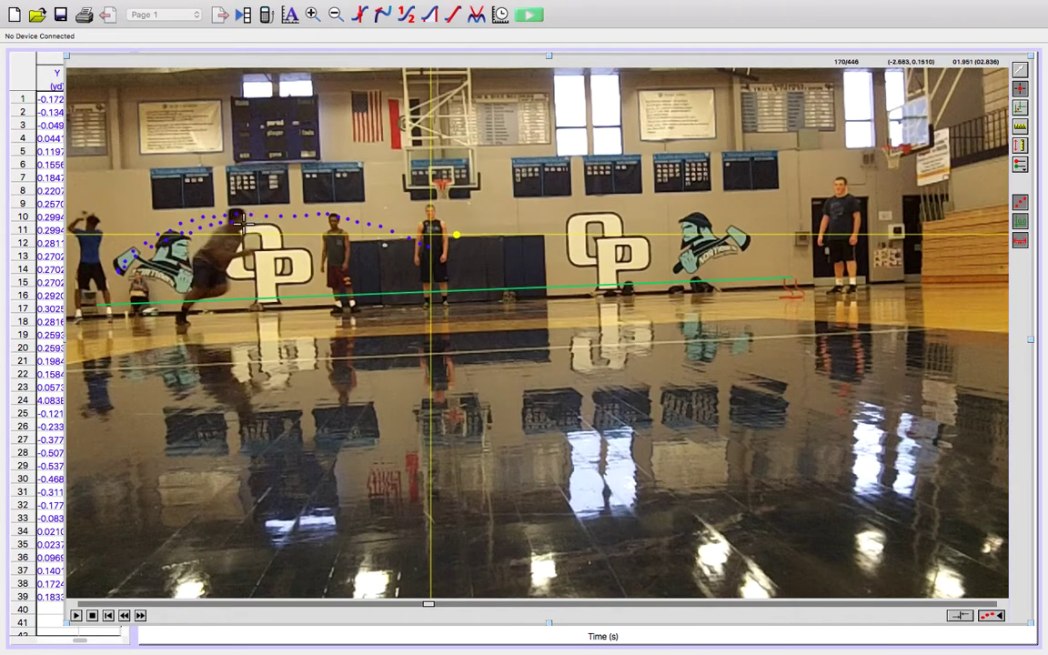
click(258, 218)
click(258, 219)
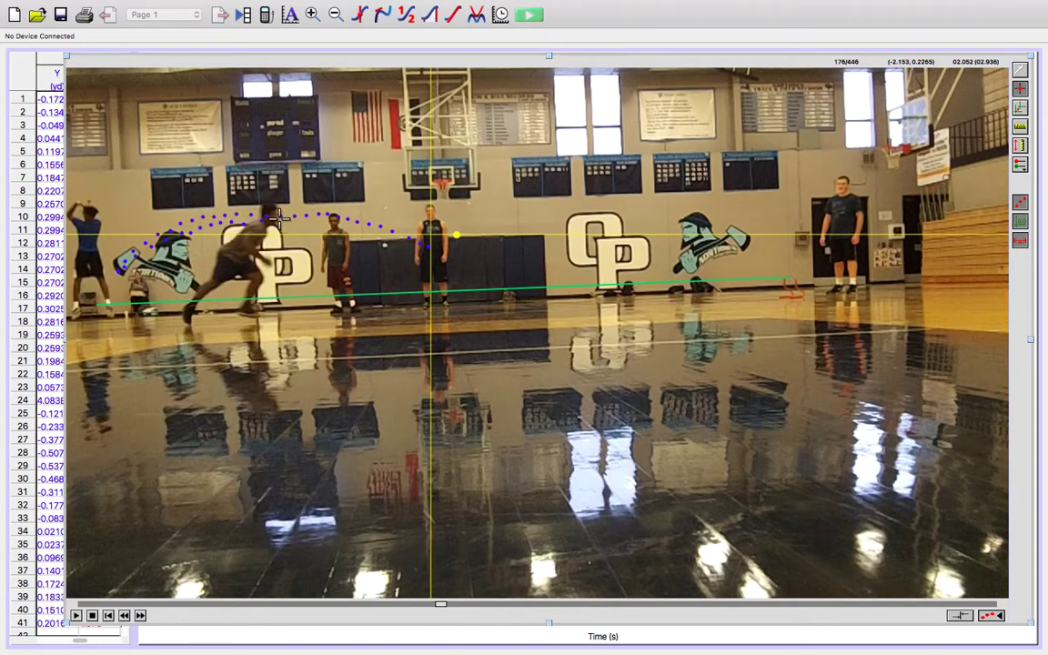
click(277, 215)
click(273, 207)
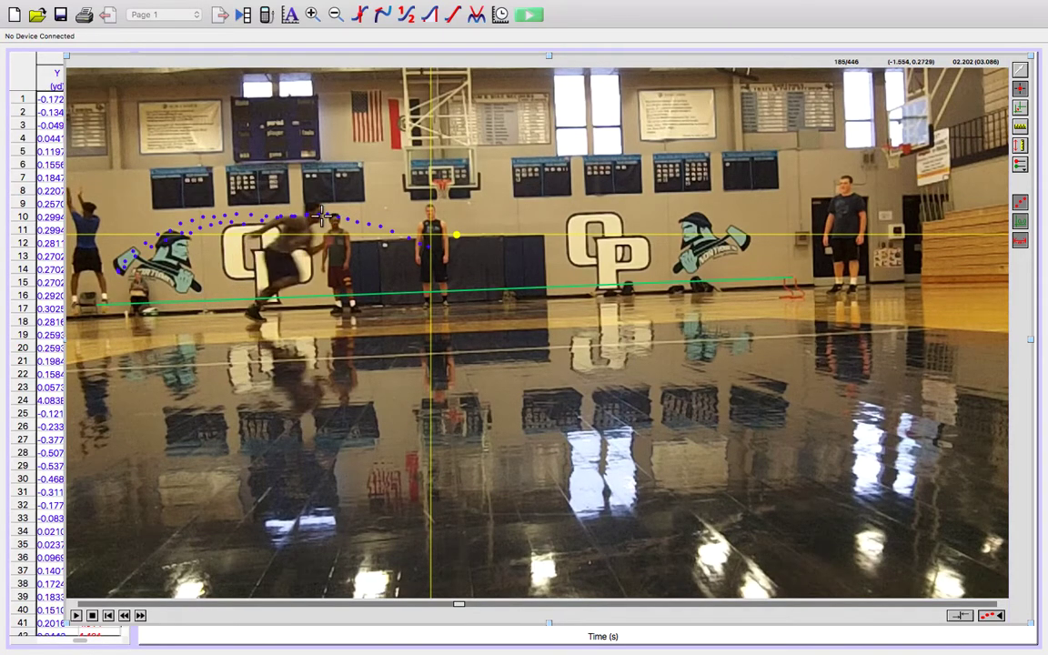
click(323, 214)
click(314, 202)
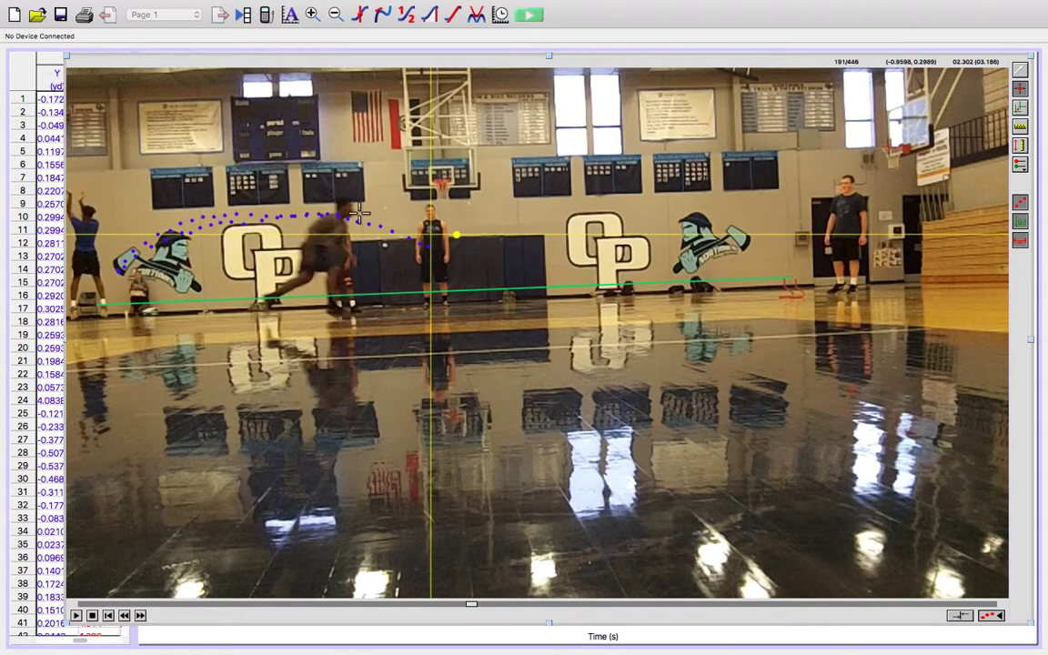
click(353, 209)
click(371, 208)
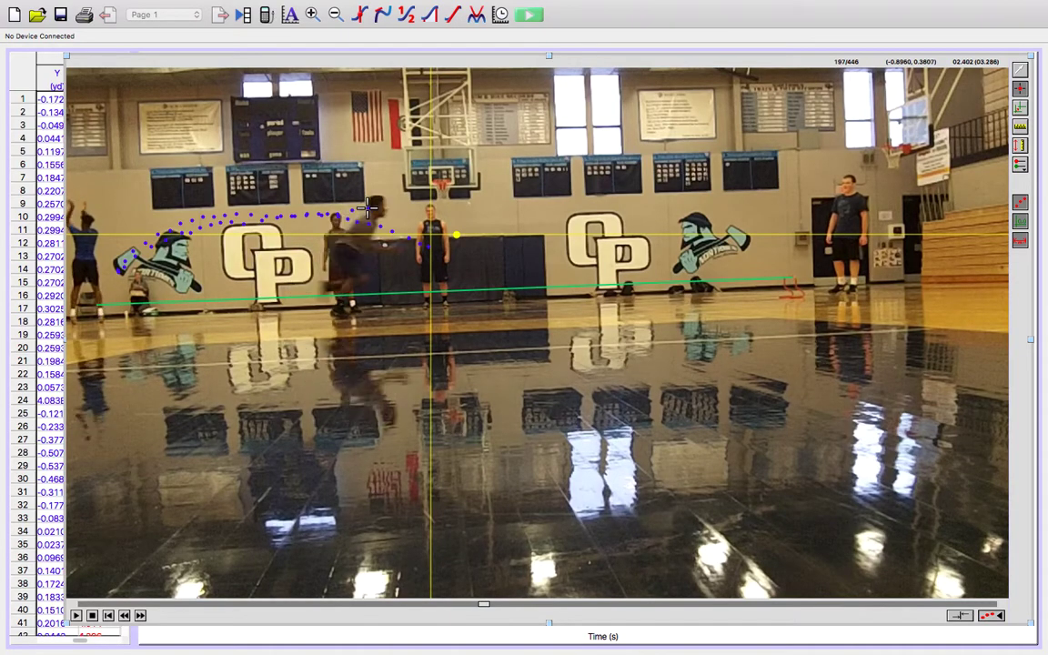
click(384, 208)
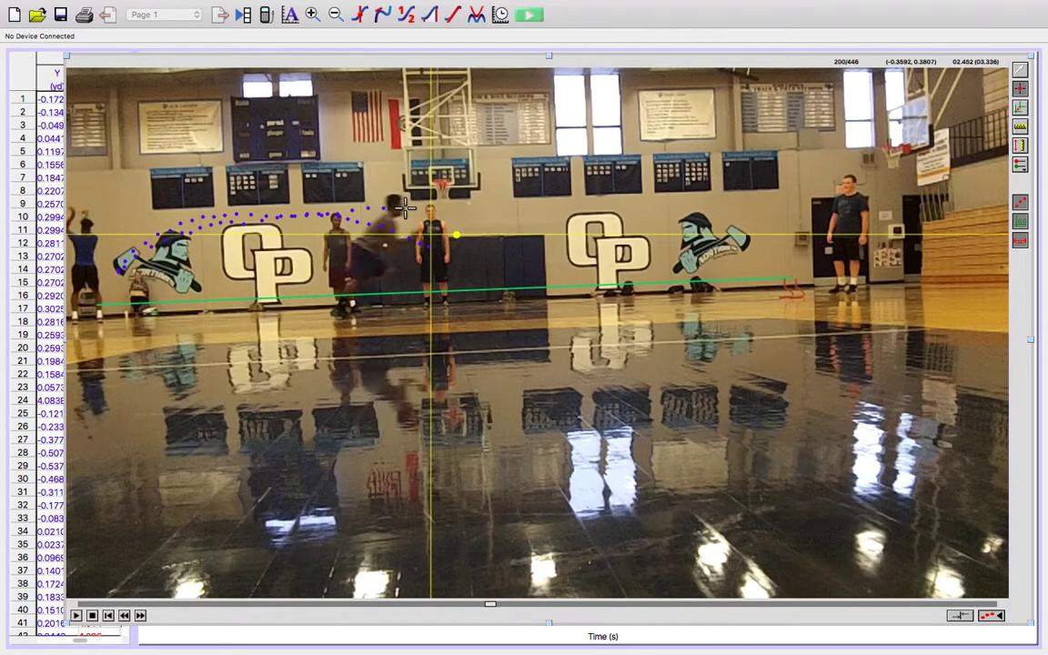
click(397, 207)
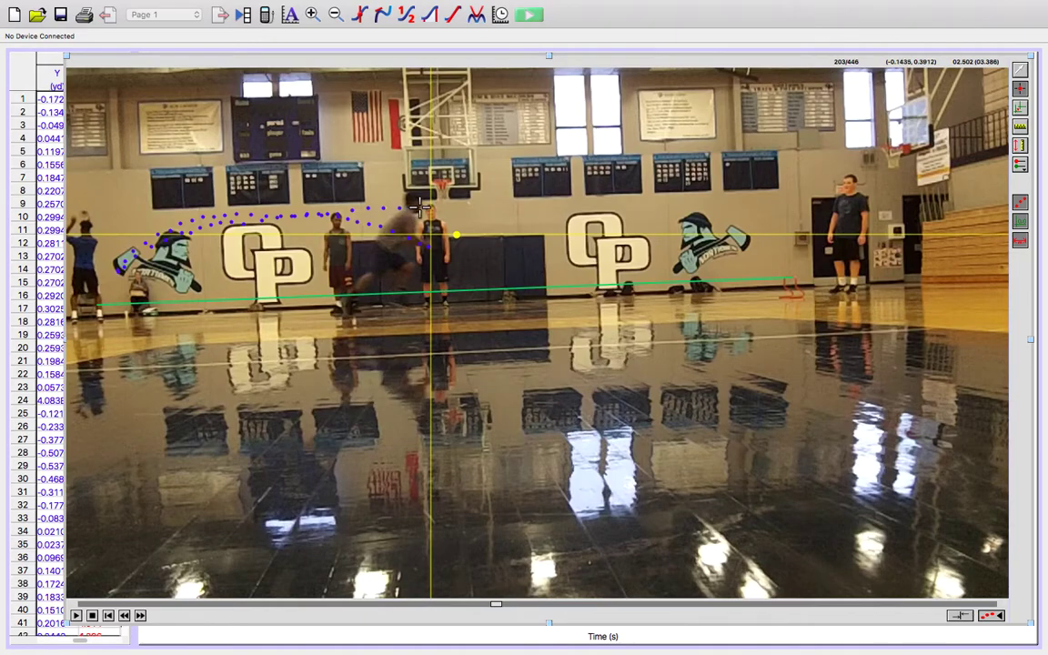
click(418, 205)
click(434, 205)
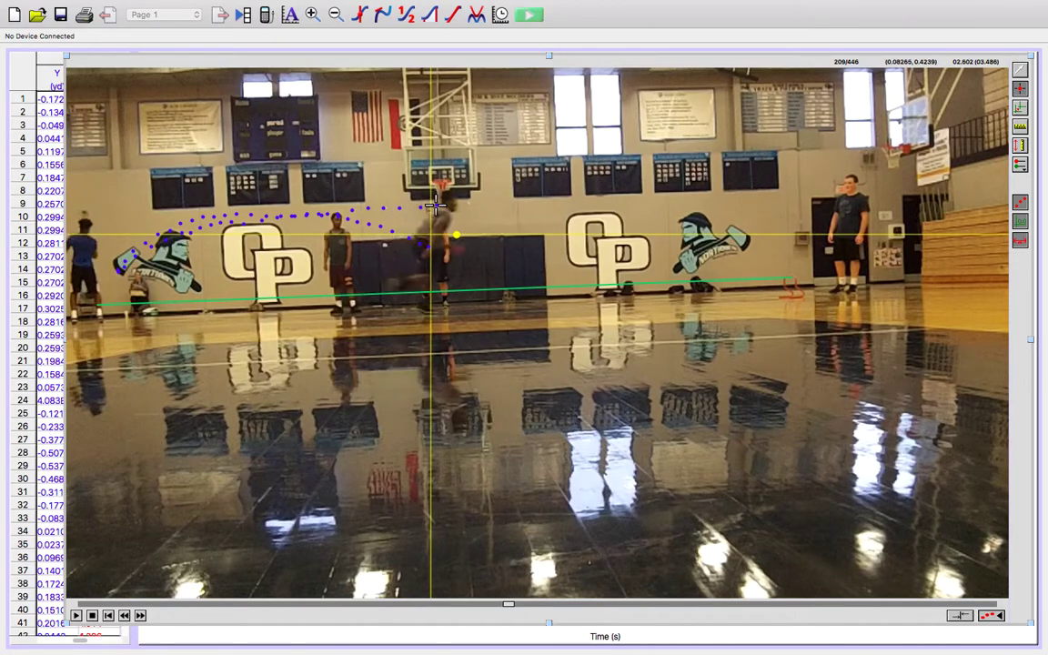
click(456, 203)
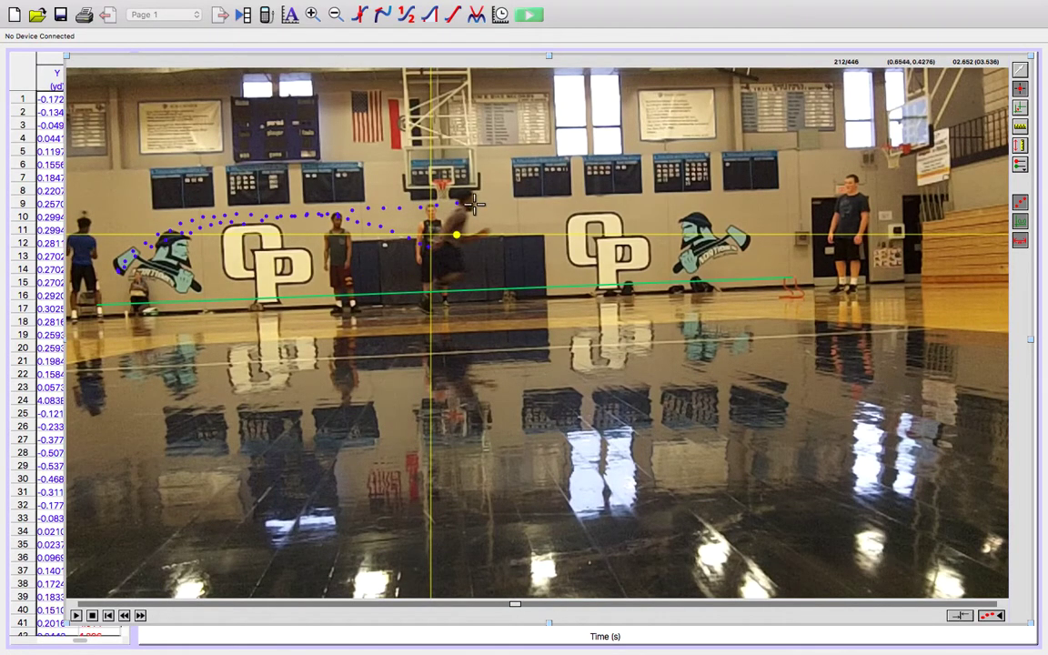
click(470, 202)
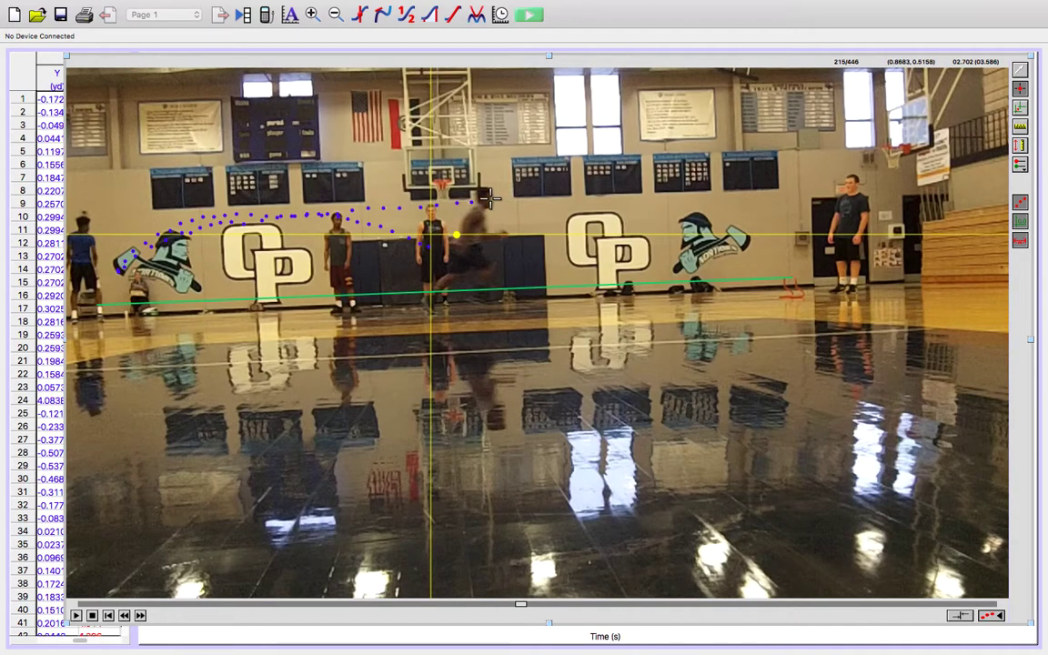
Mark the head past the second OP logo to the far turnaround, reaching frame 275.
click(489, 198)
click(509, 195)
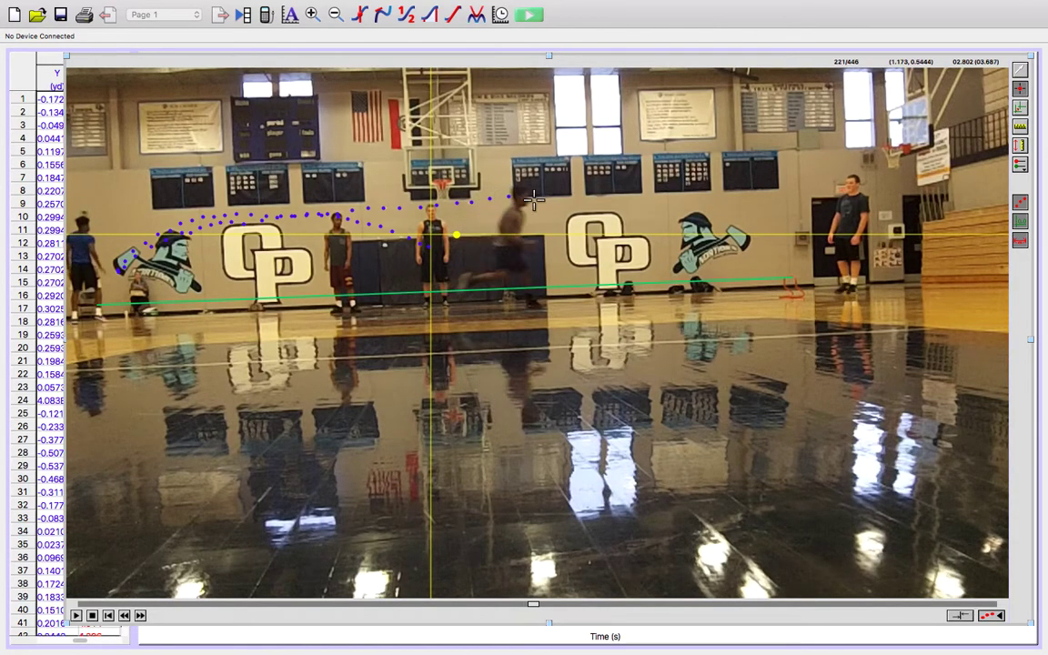
click(528, 198)
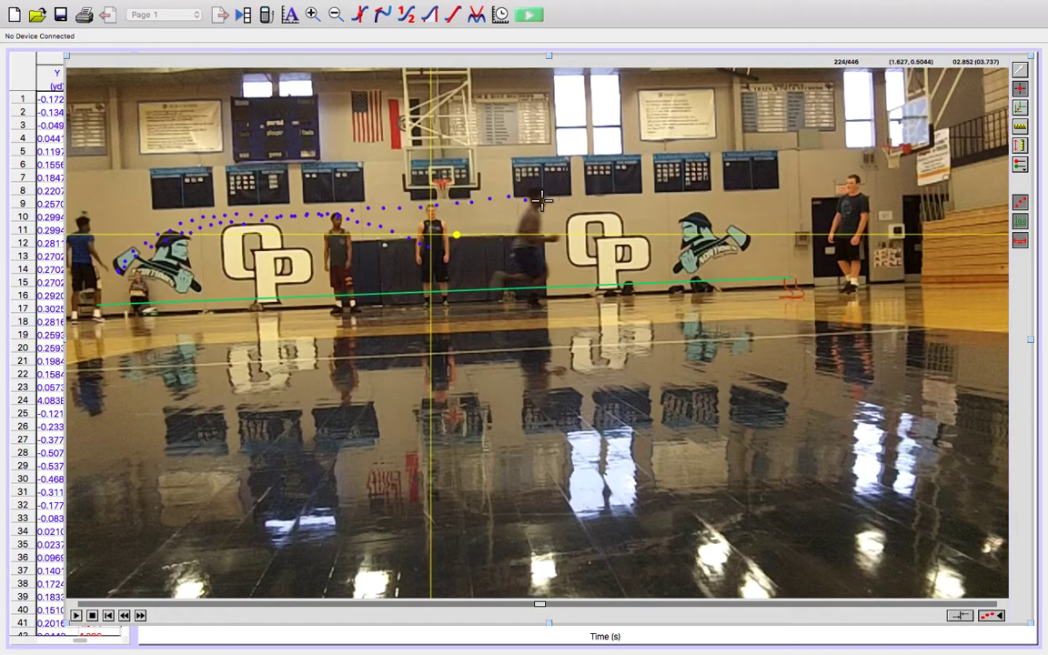
click(549, 197)
click(573, 196)
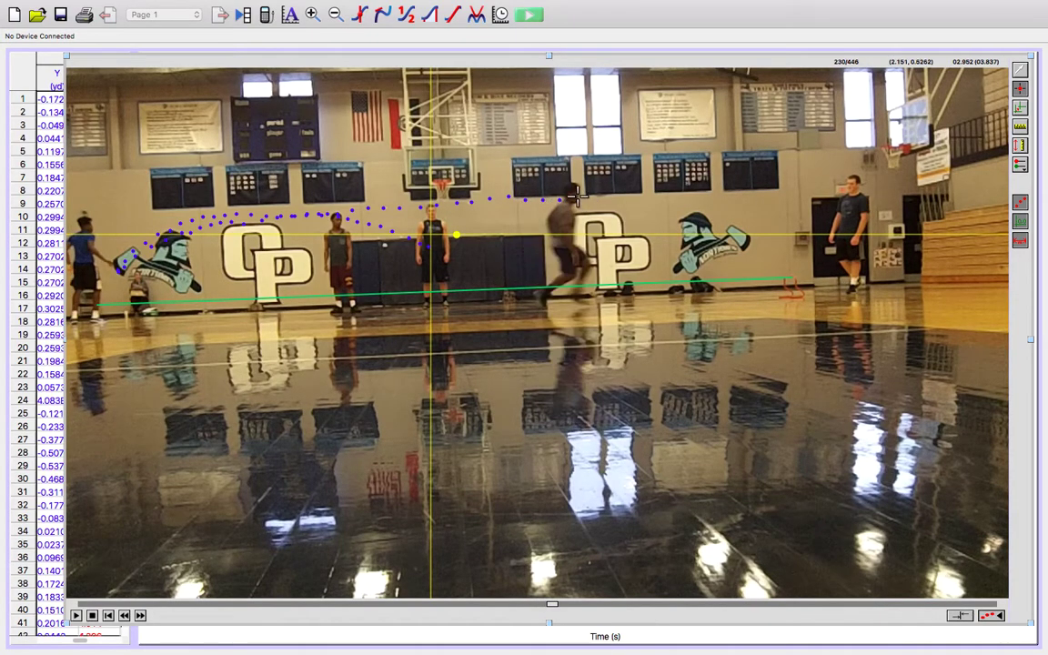
click(575, 193)
click(594, 194)
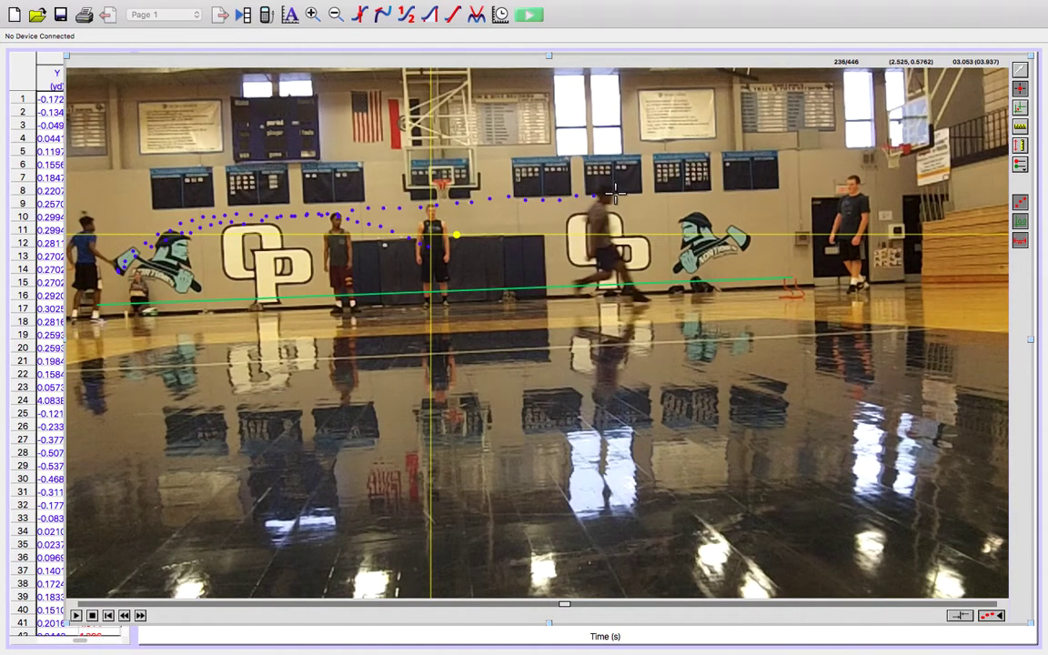
click(614, 195)
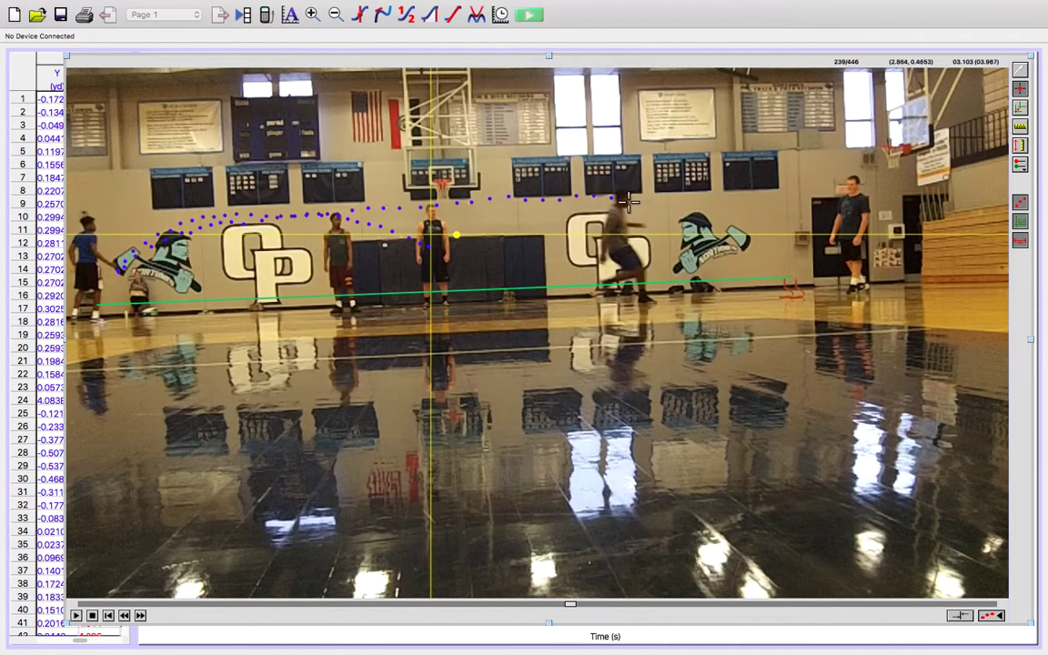
click(639, 195)
click(641, 202)
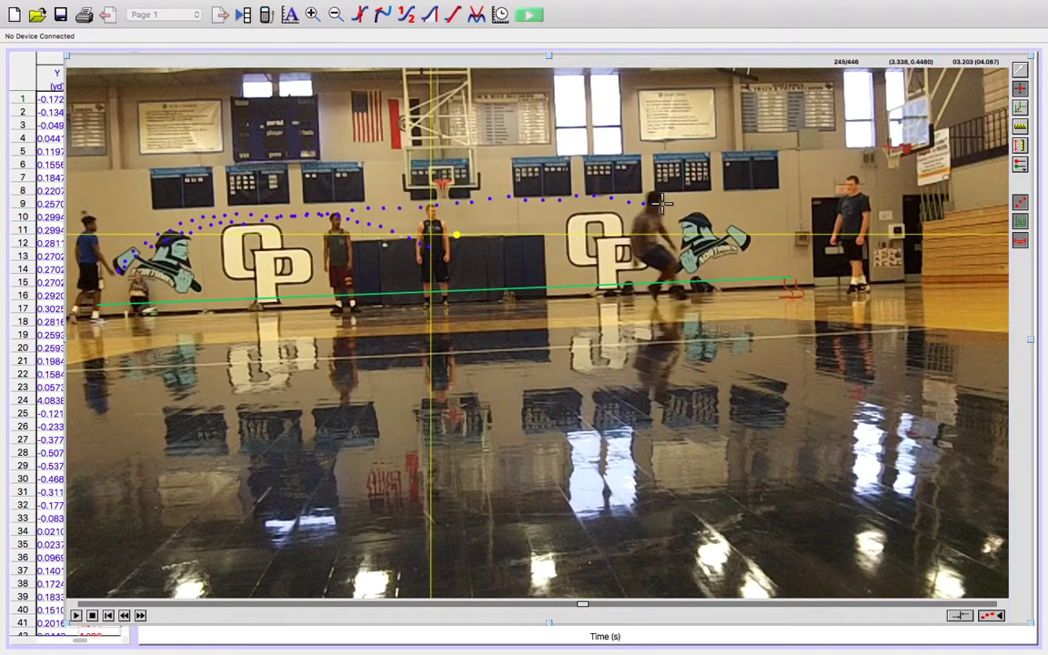
click(659, 203)
click(678, 207)
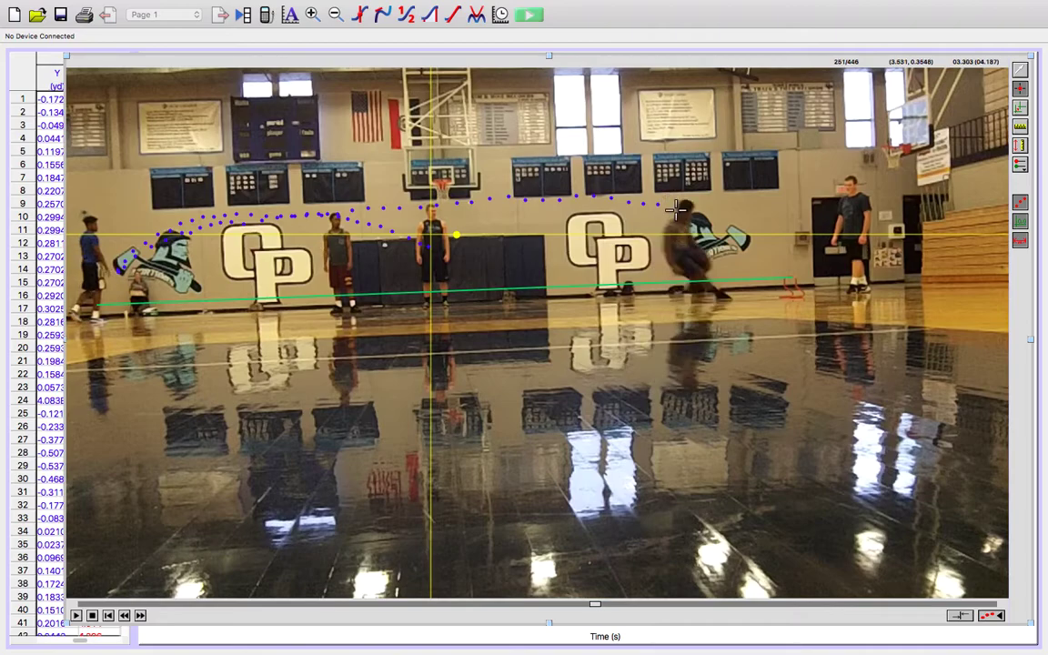
click(690, 212)
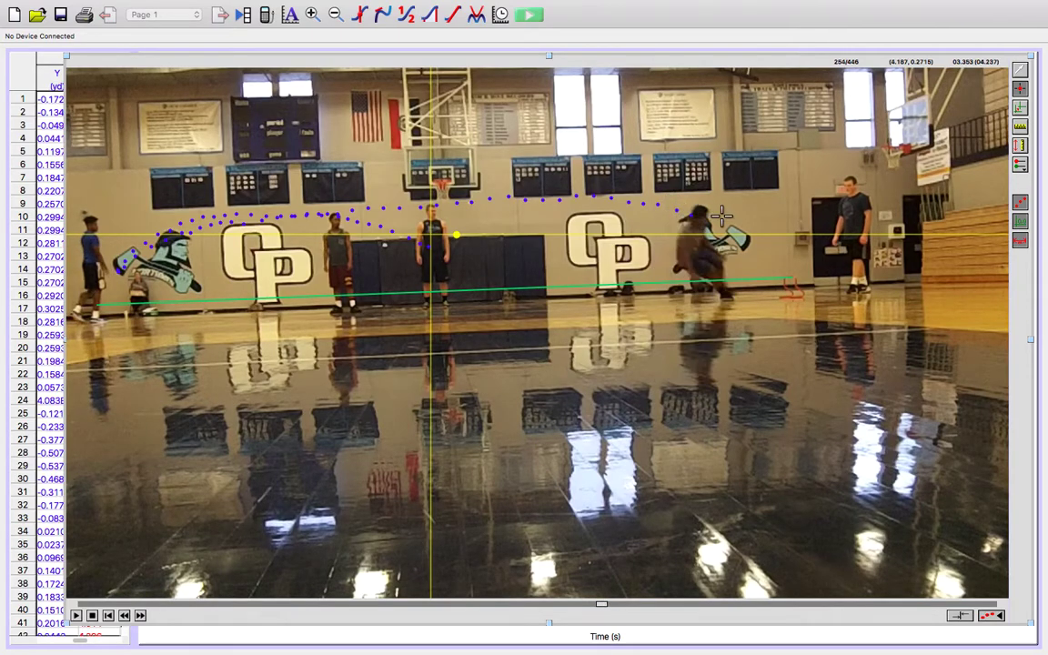
click(707, 217)
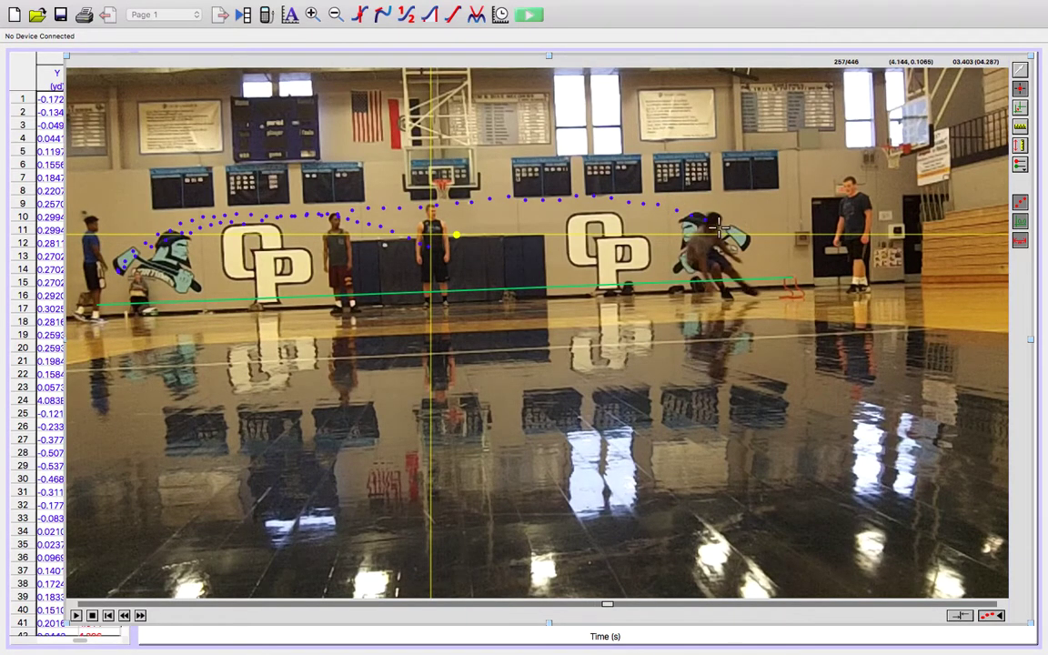
click(730, 224)
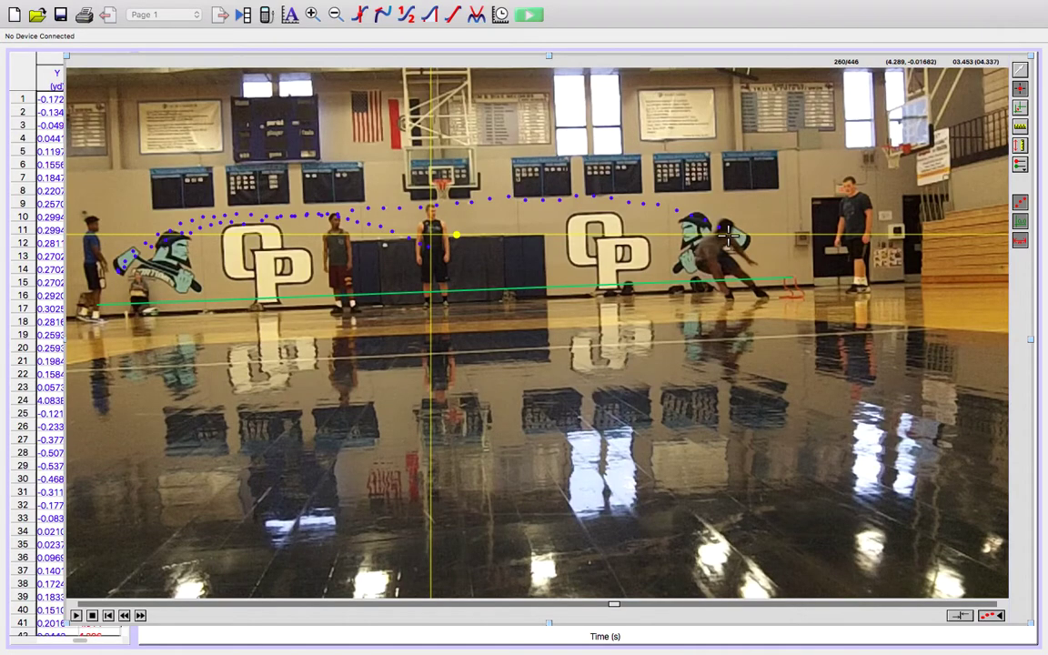
click(729, 236)
click(744, 241)
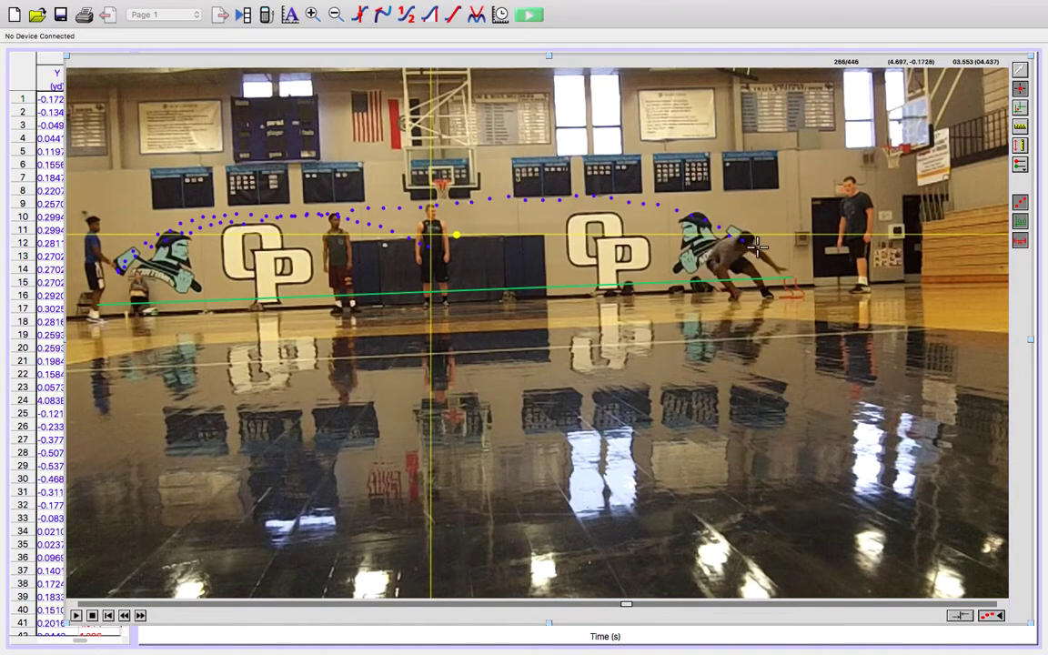
click(752, 250)
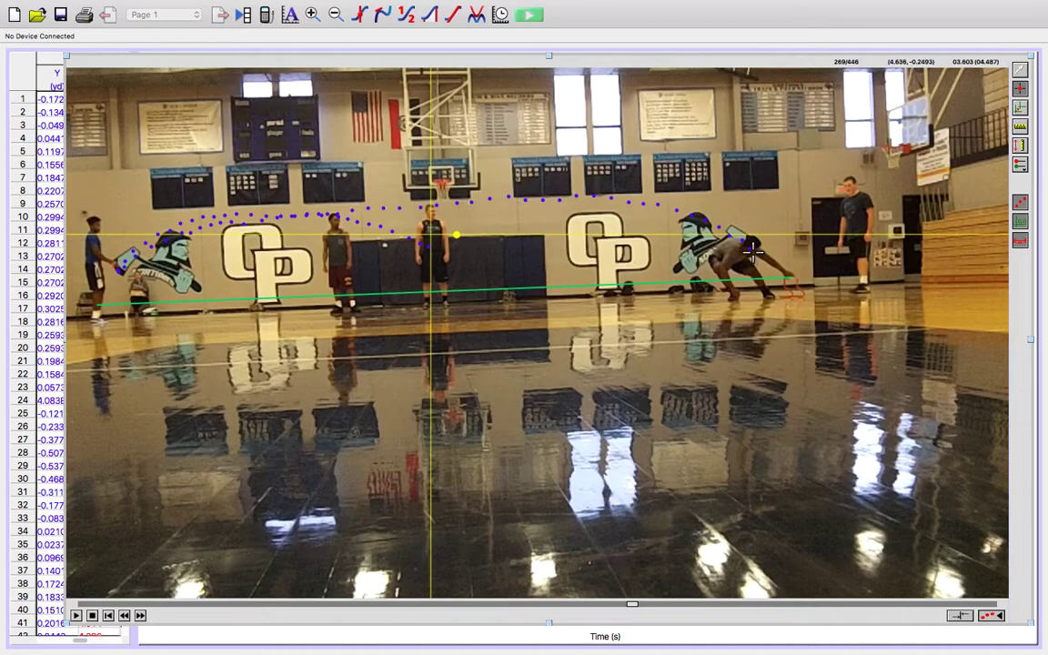
click(752, 250)
click(753, 252)
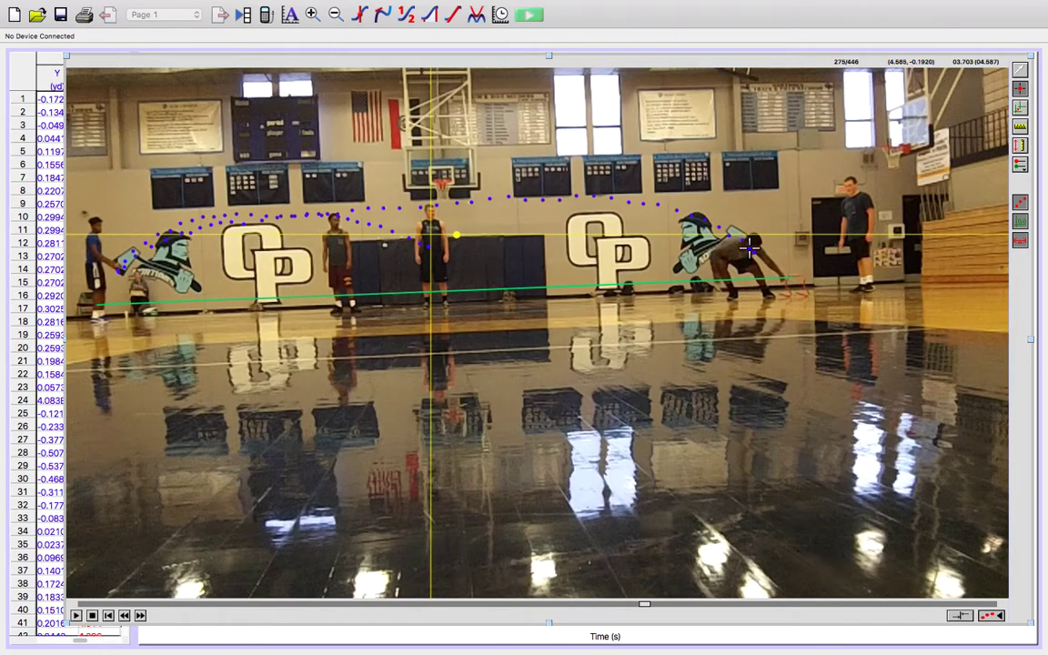
Mark the runner's head as they head back left from the far turn.
click(750, 247)
click(740, 238)
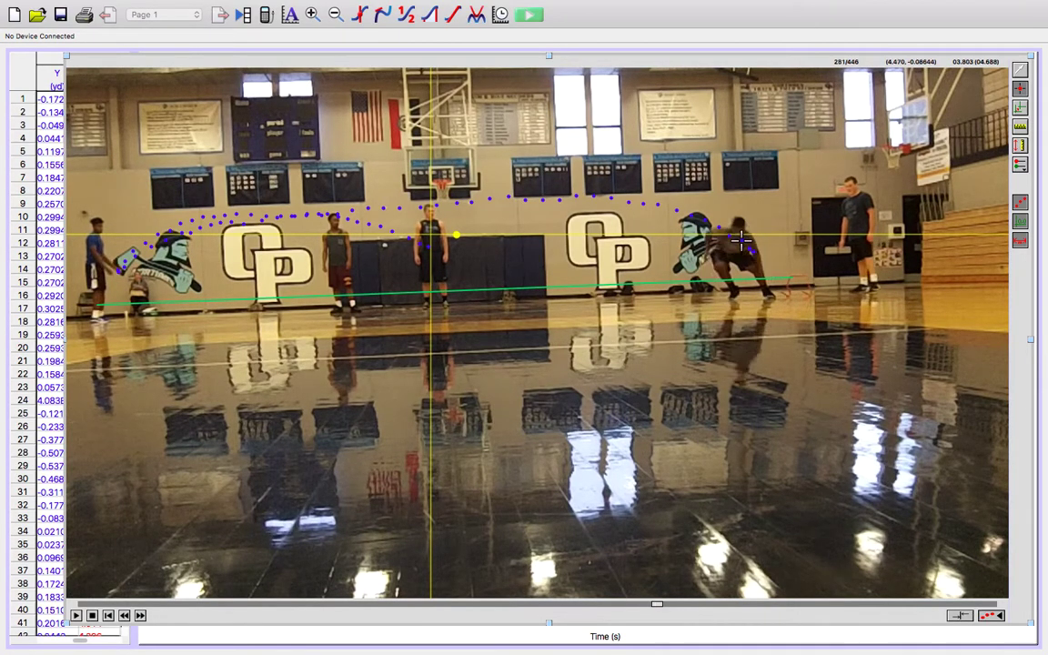
click(732, 234)
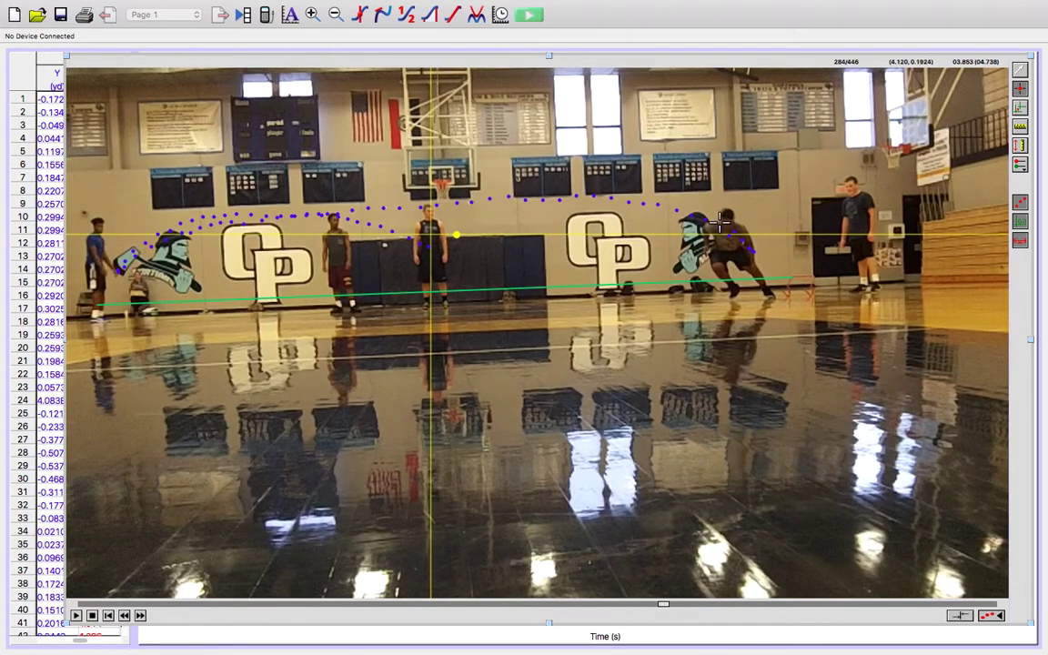
click(723, 224)
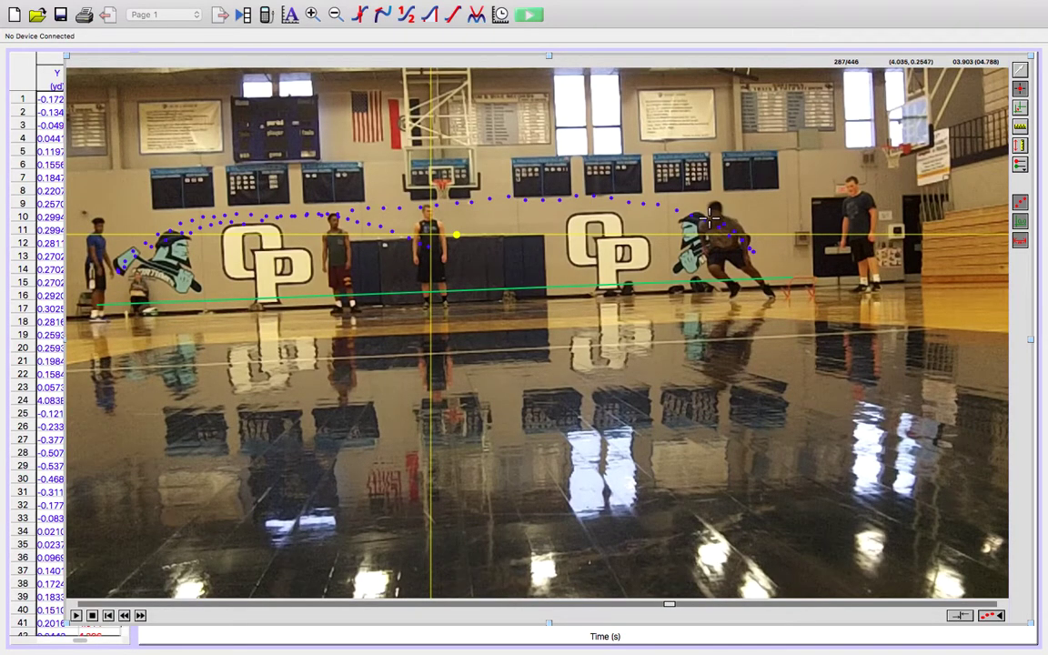
click(714, 215)
click(697, 209)
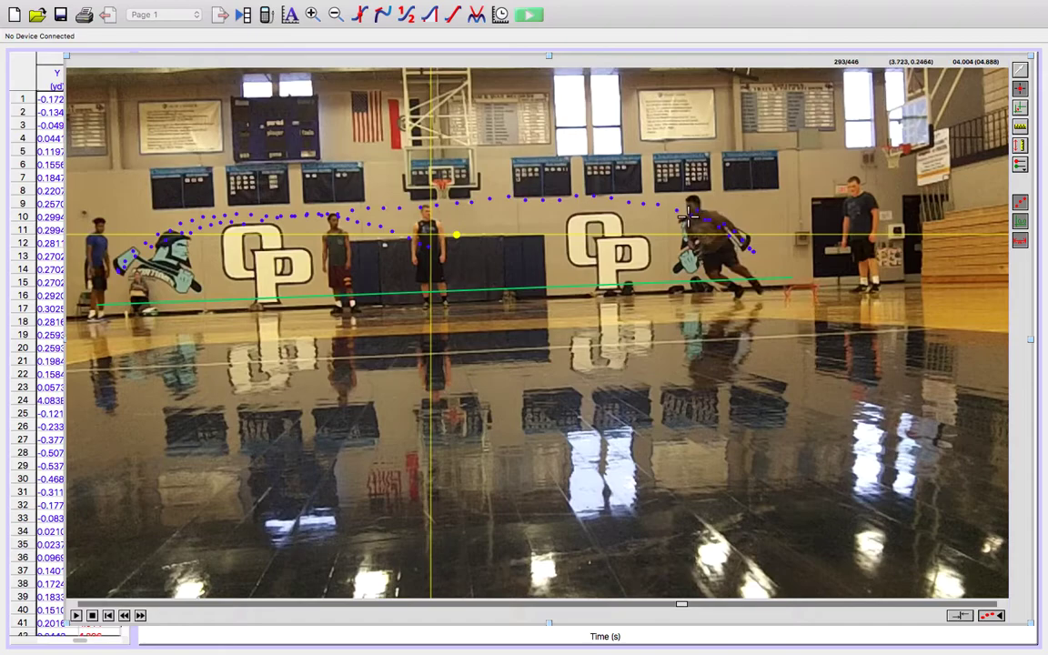
click(681, 209)
click(669, 211)
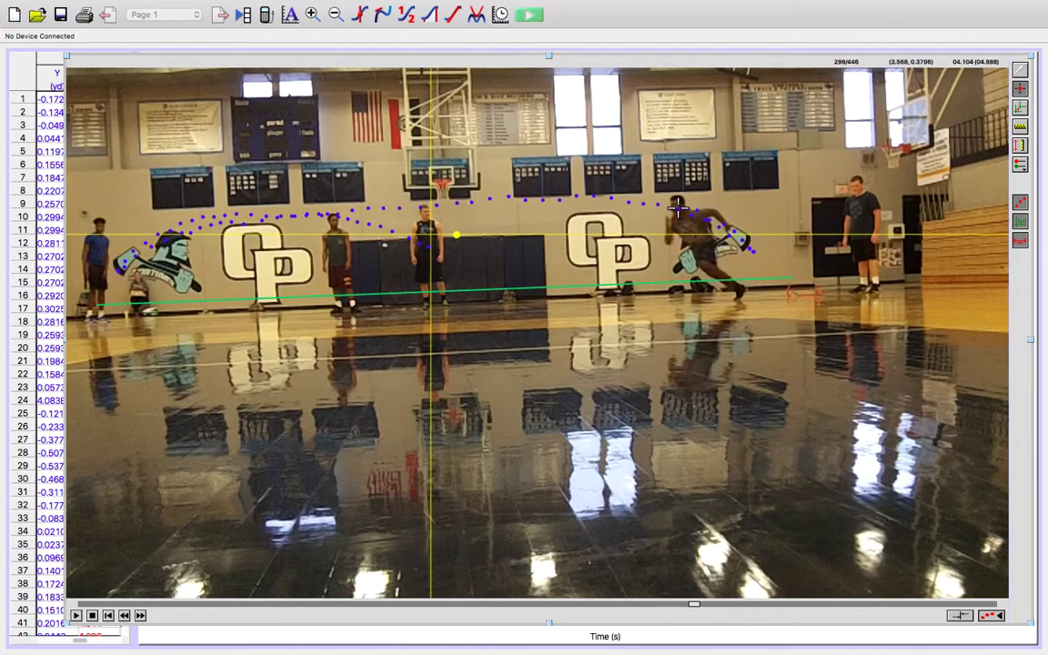
click(670, 208)
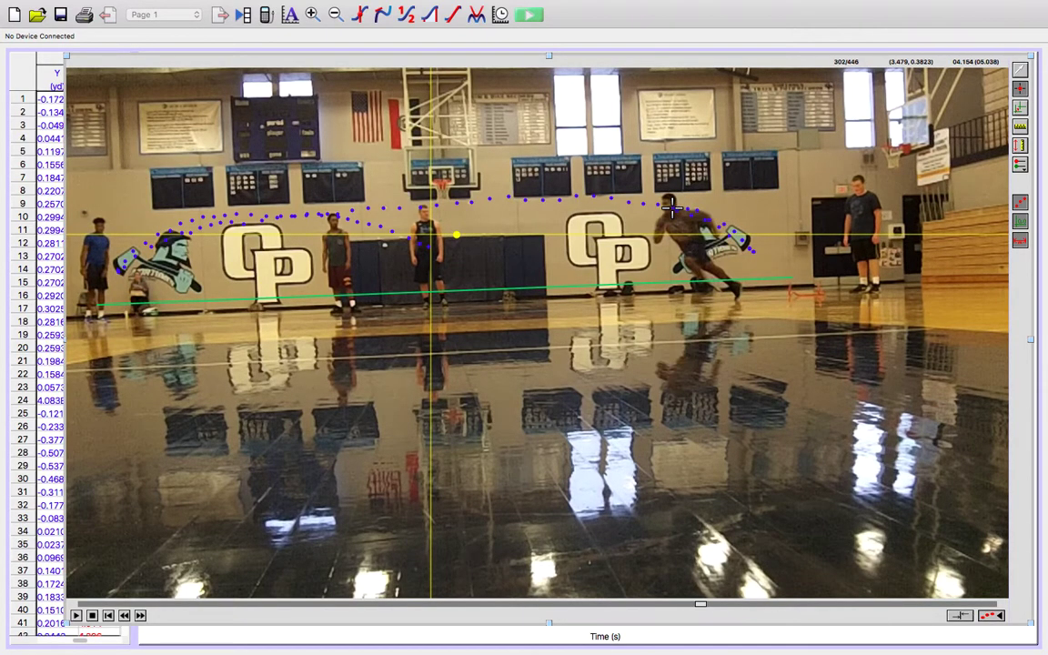
click(666, 208)
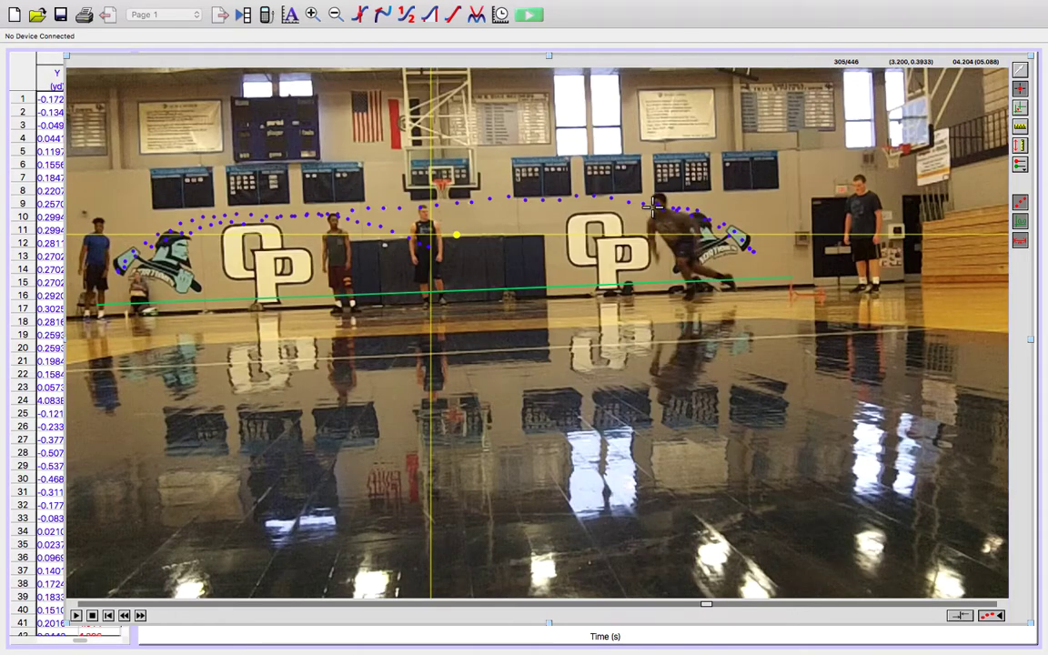
click(648, 206)
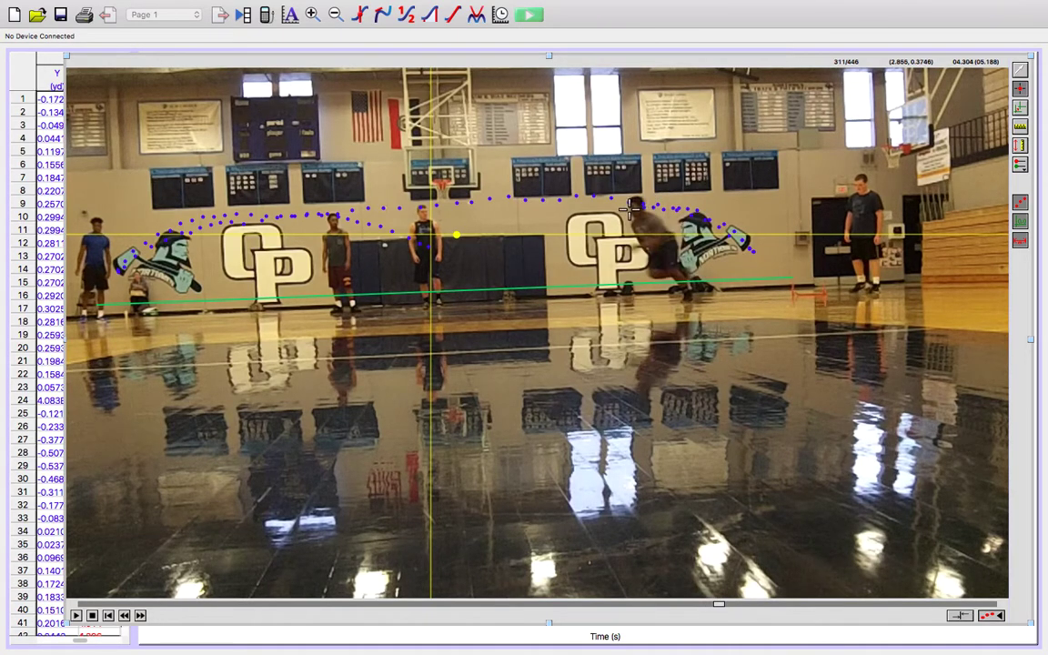
click(632, 211)
Keep marking the head past the second logo toward court centre through frame 356.
click(604, 208)
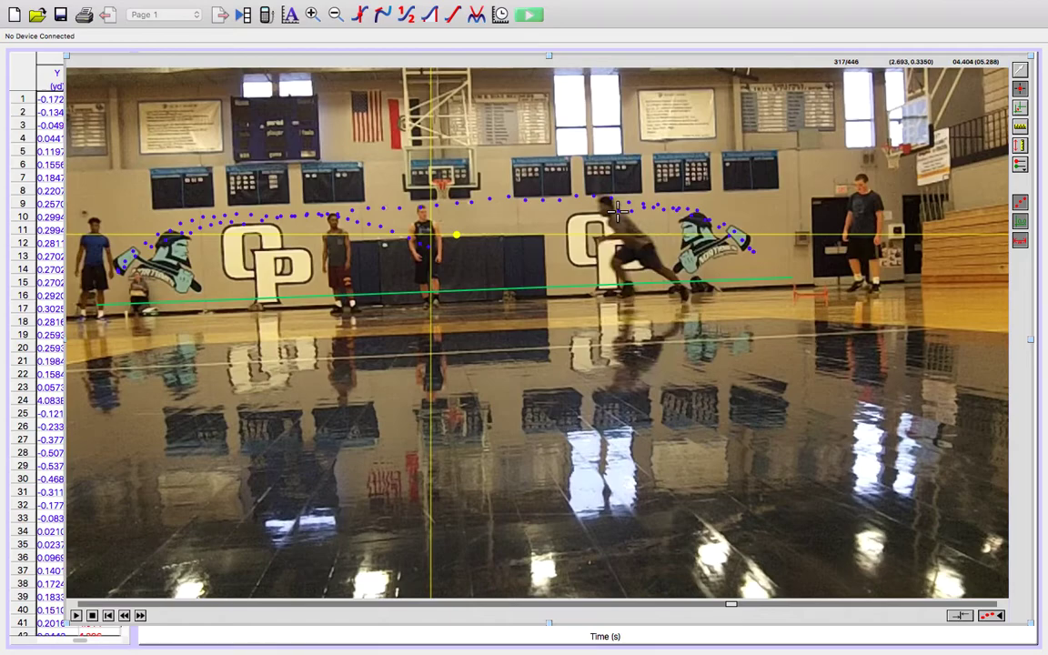
click(589, 209)
click(577, 209)
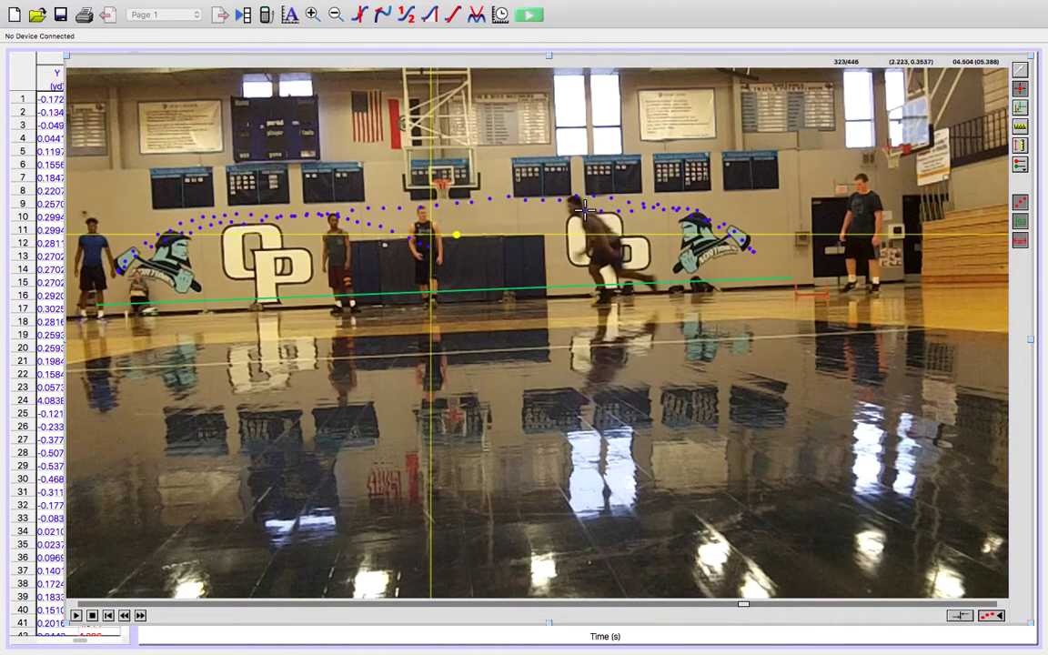
click(574, 209)
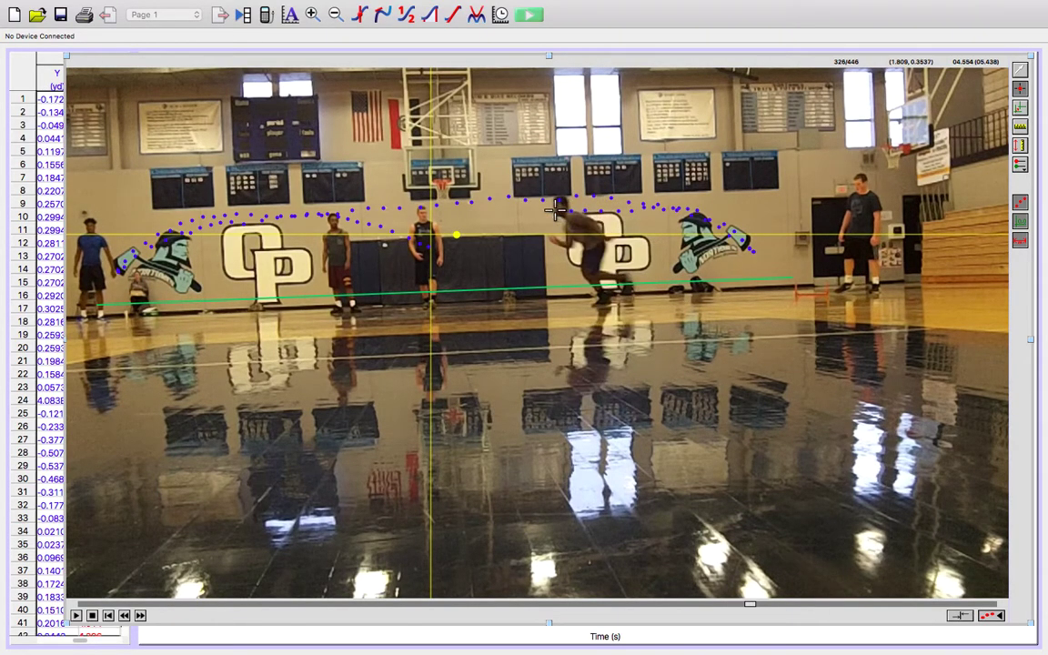
click(554, 210)
click(533, 209)
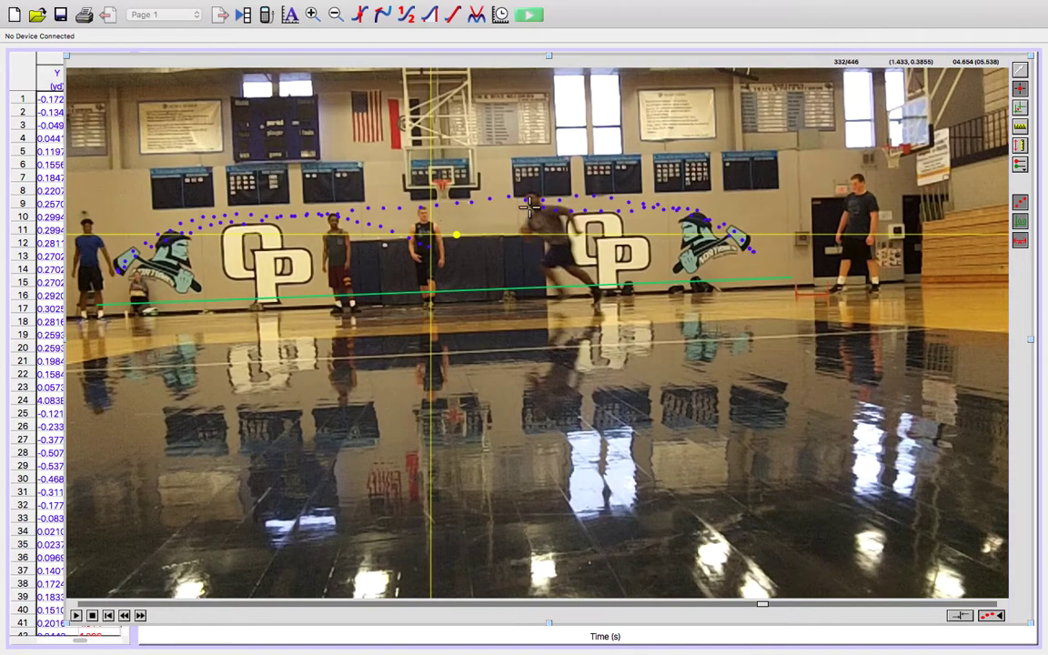
click(529, 200)
click(514, 200)
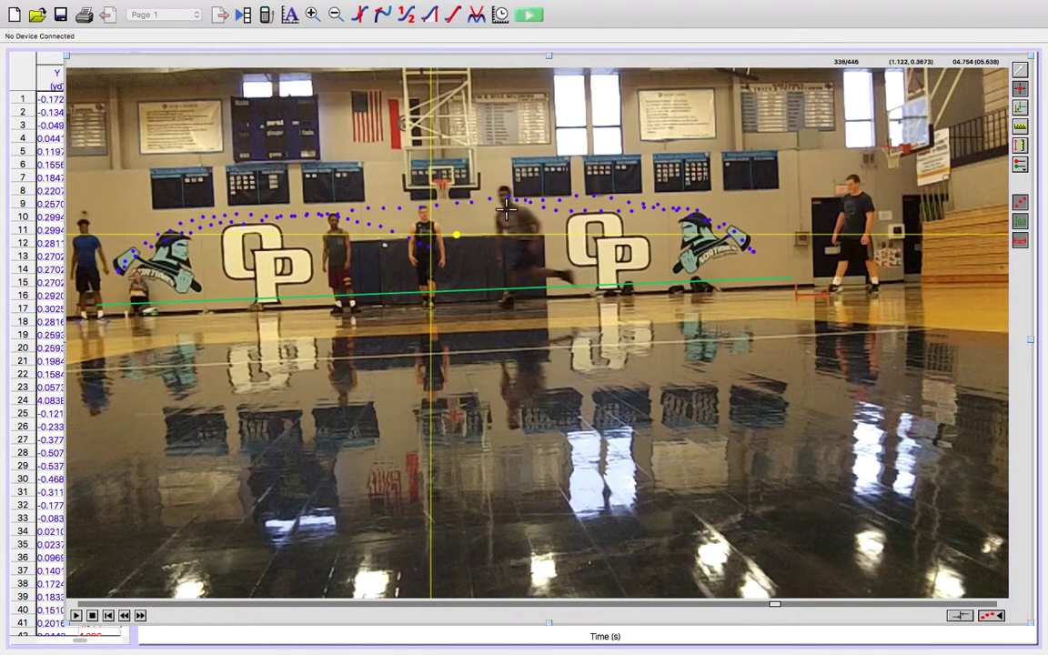
click(499, 202)
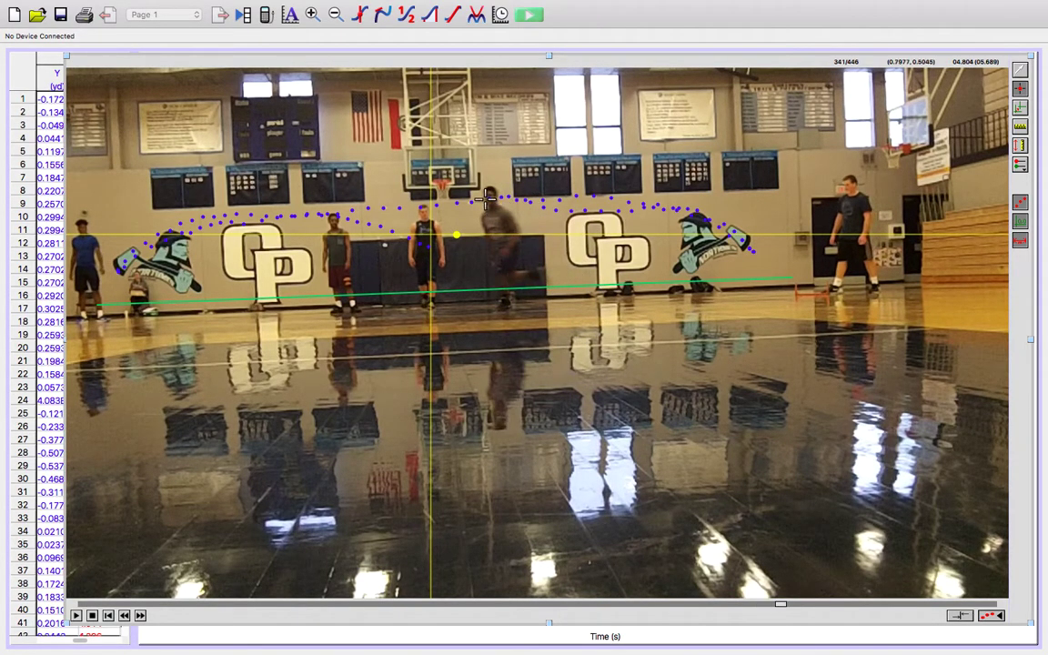
click(486, 201)
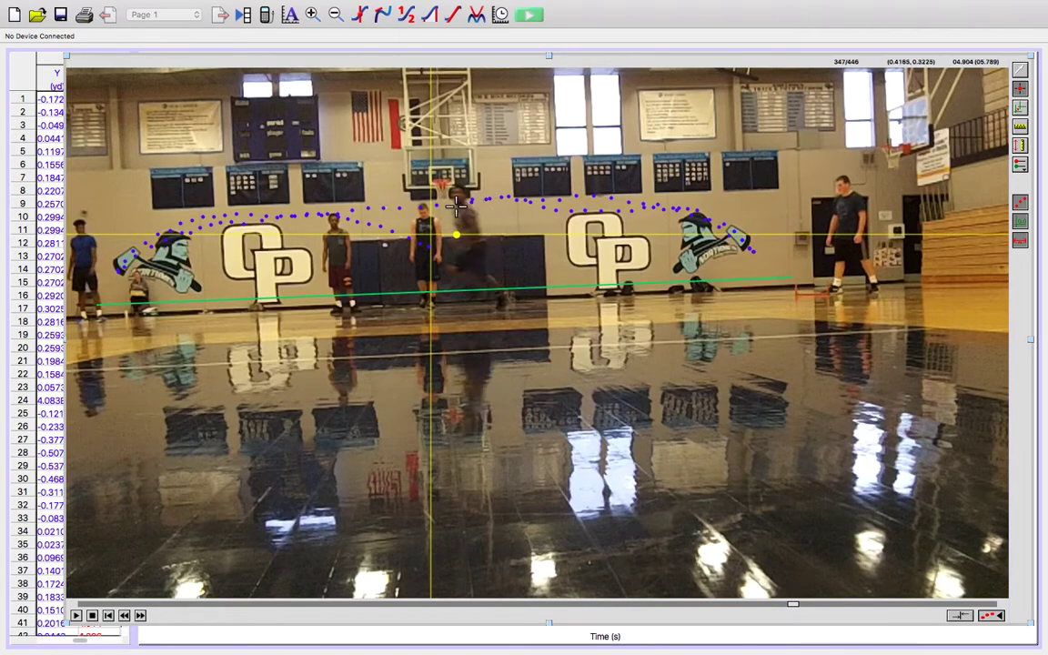
click(443, 194)
click(427, 193)
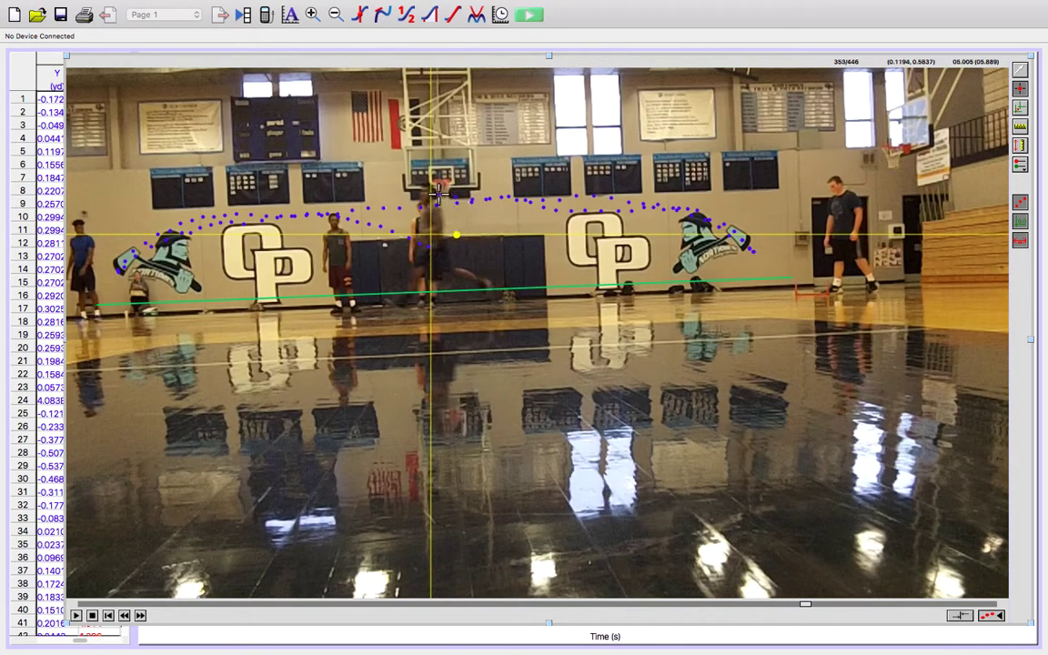
click(425, 193)
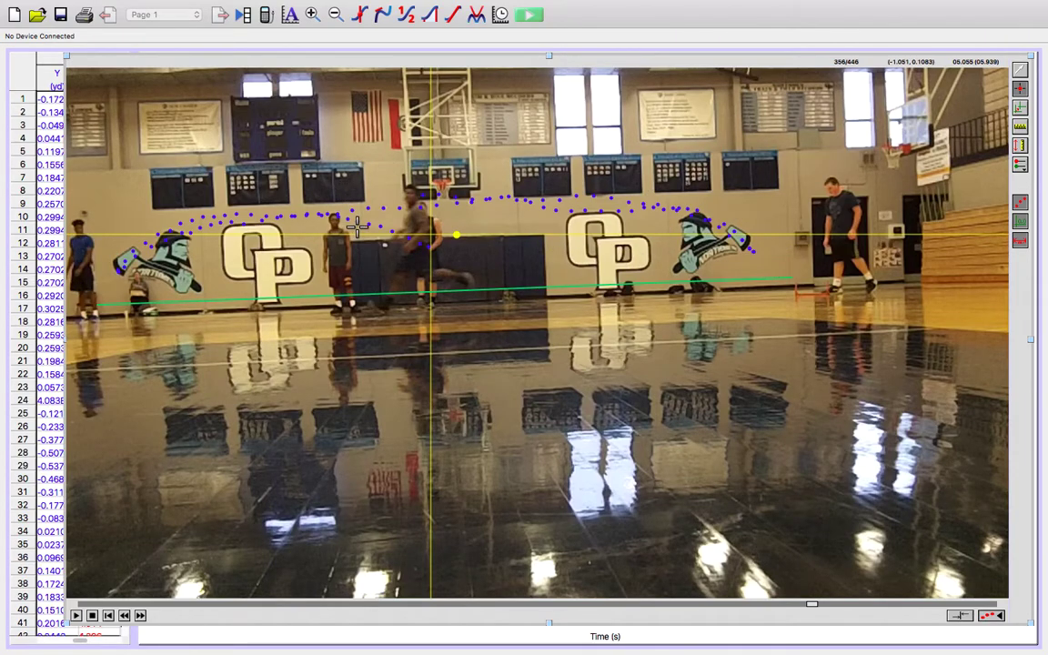
key(ctrl+z)
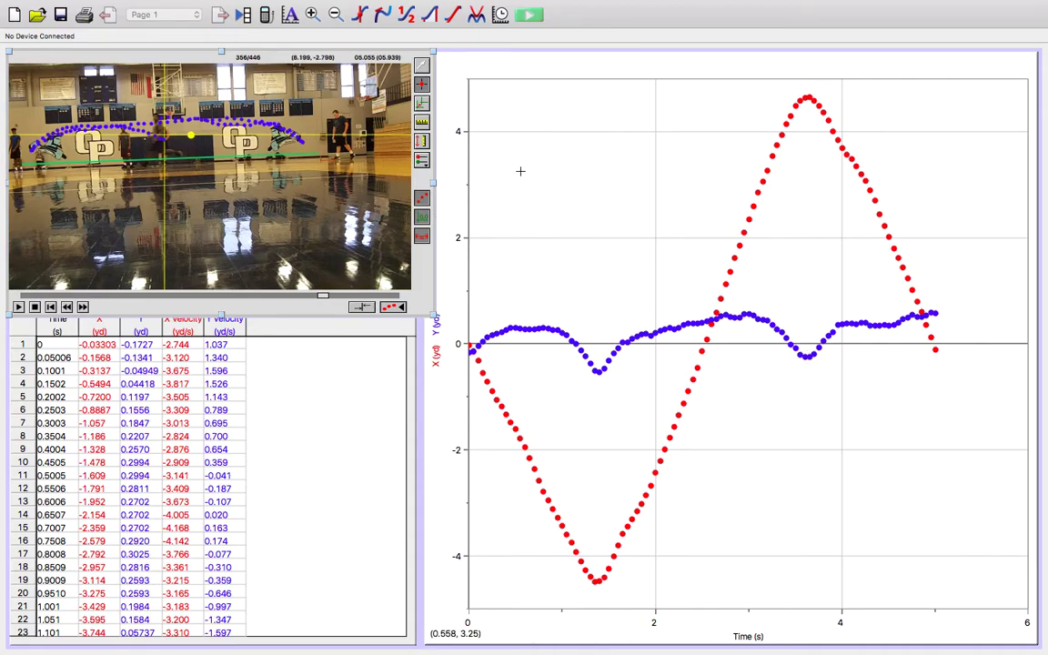
Set the graph's vertical axis to plot only X (yd) against time.
click(437, 342)
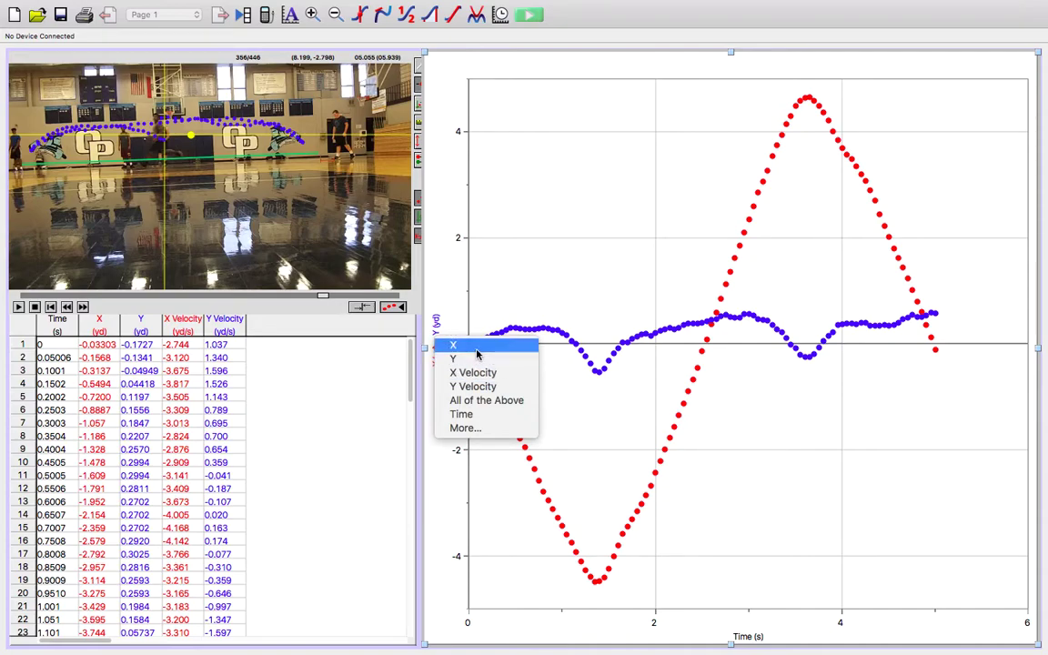
click(465, 346)
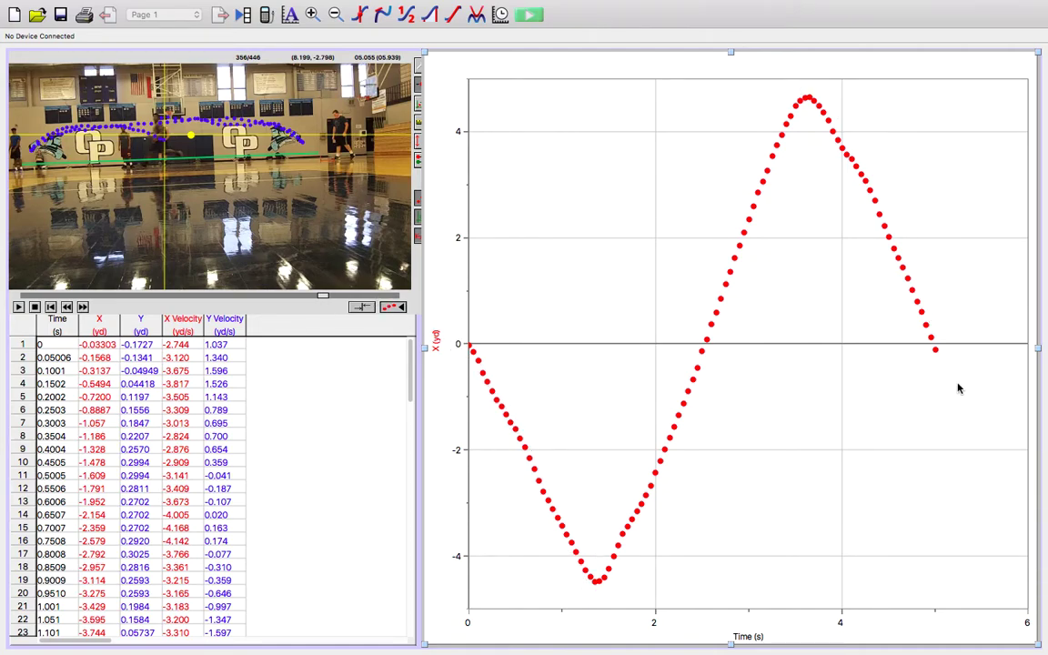
Insert a new graph and set it to plot X Velocity (yd/s) against time.
mouse_move(380, 5)
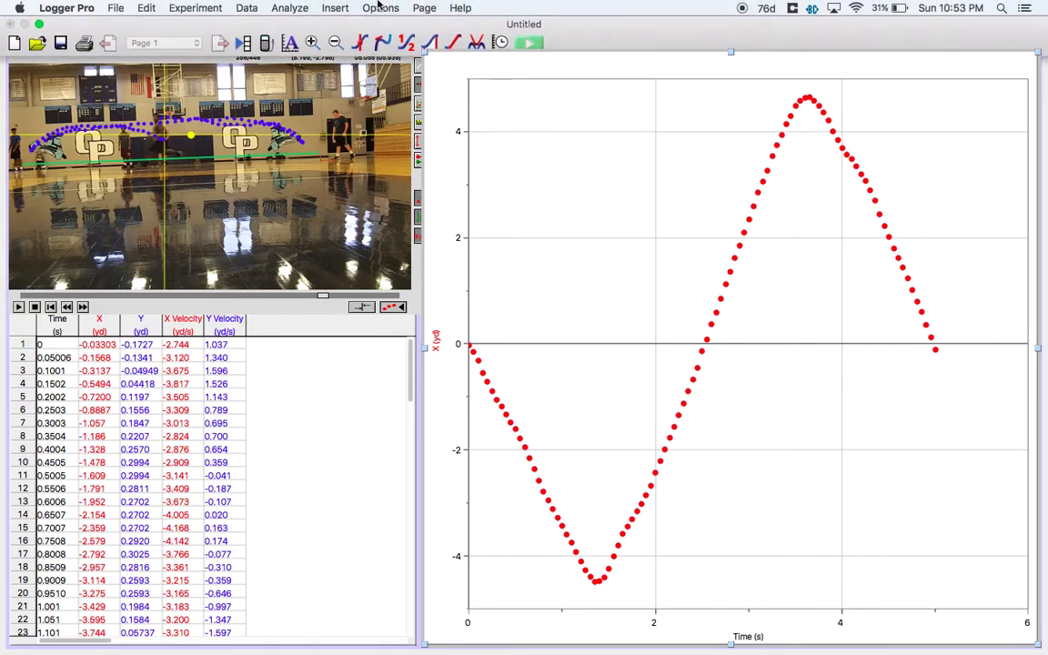
click(335, 9)
click(343, 25)
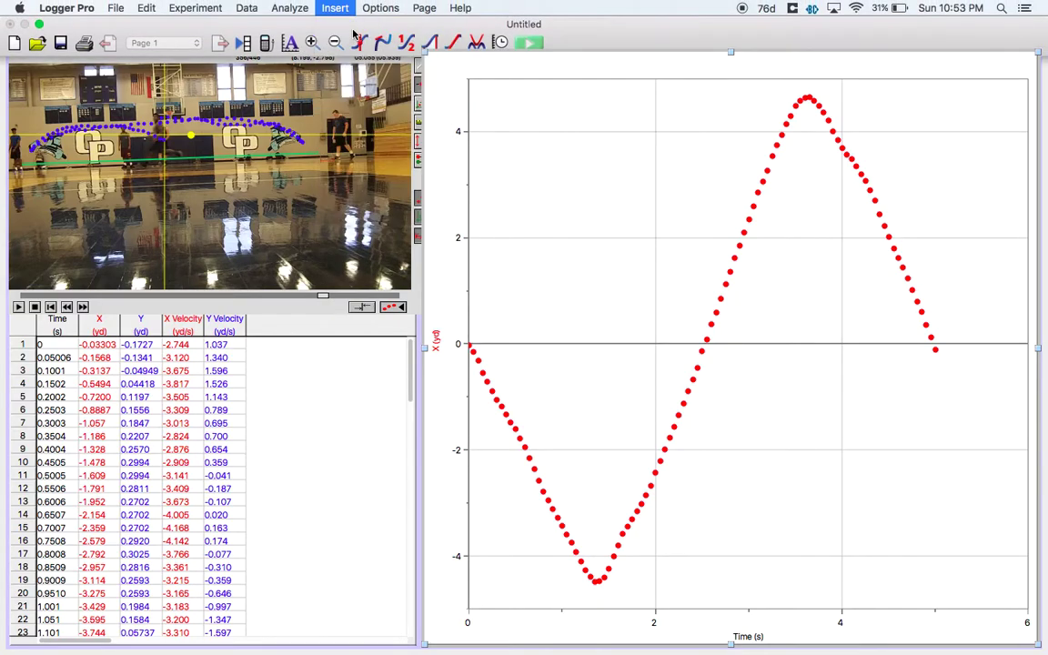
click(167, 289)
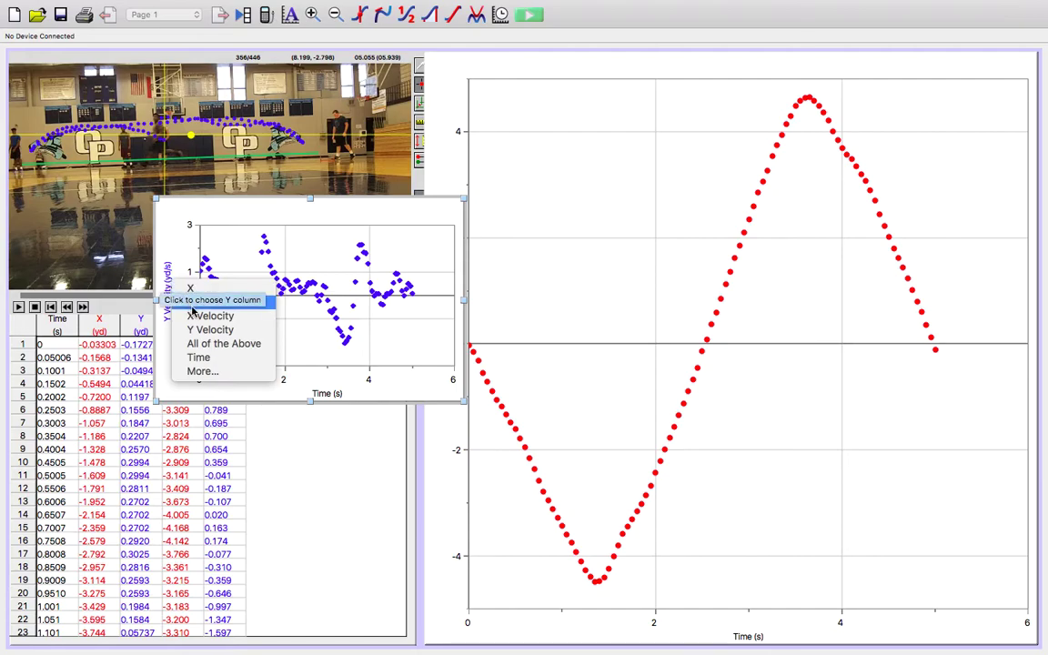
click(194, 317)
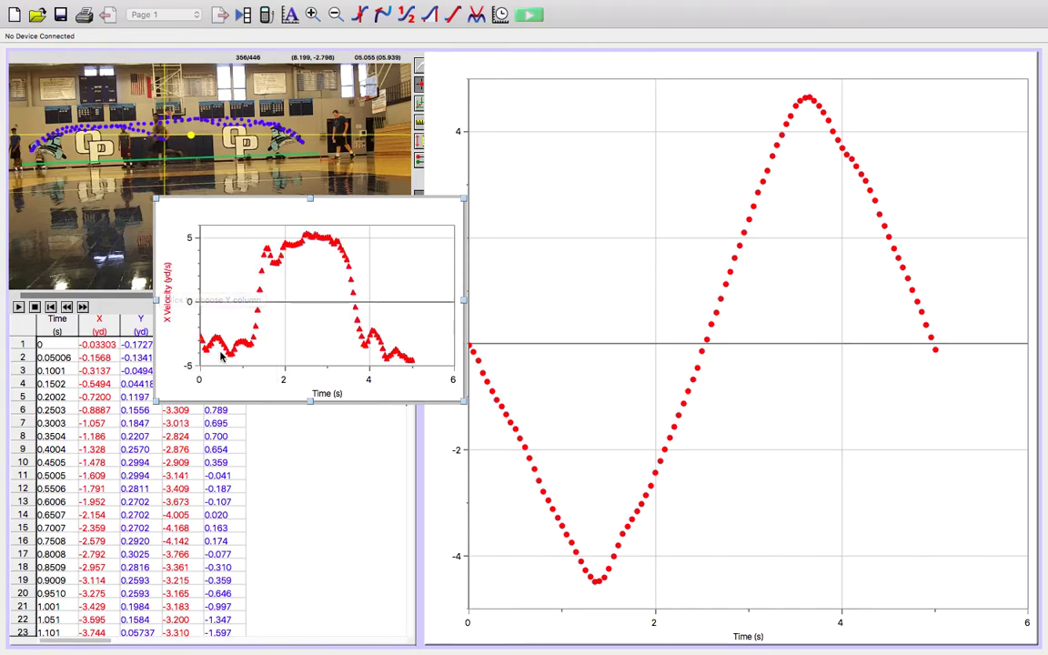